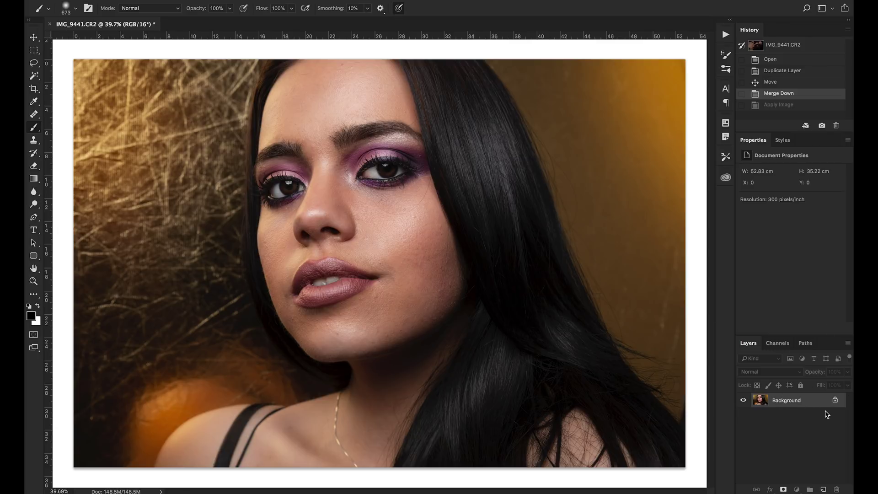
Duplicate the Background layer twice, naming the lower copy Color and the upper copy Texture.
key(ctrl+j)
key(ctrl+j)
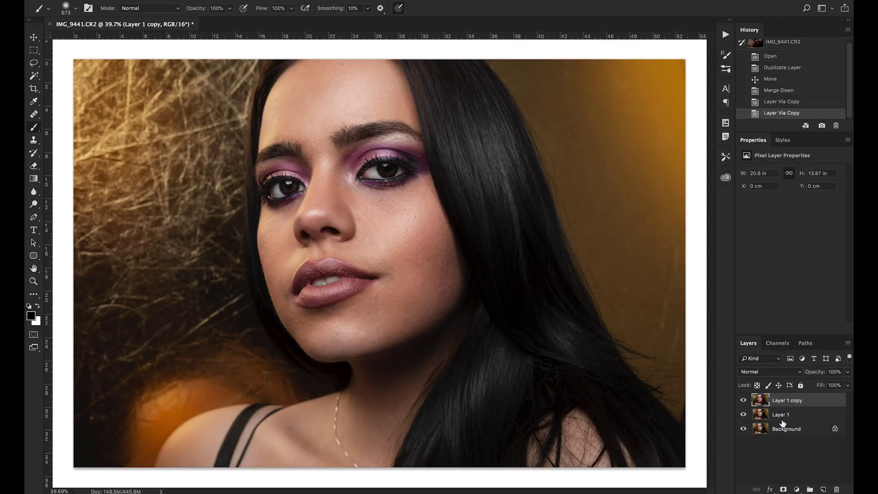
double_click(783, 415)
text(Color)
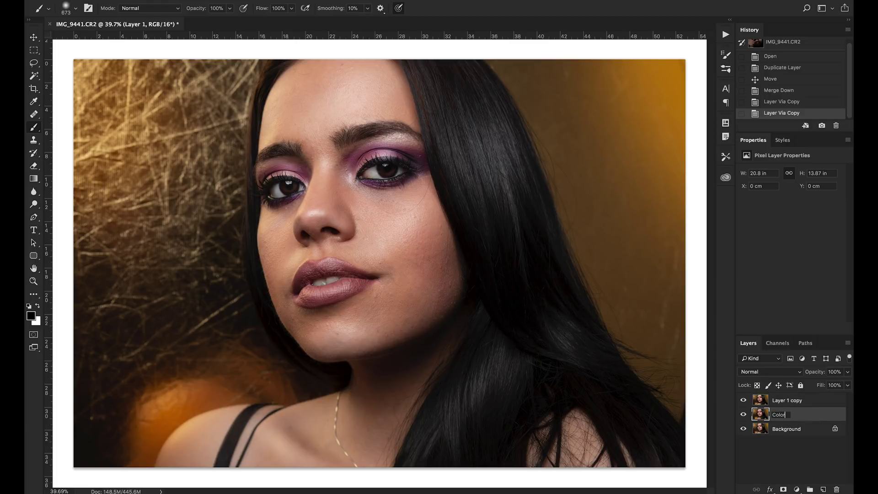
double_click(788, 401)
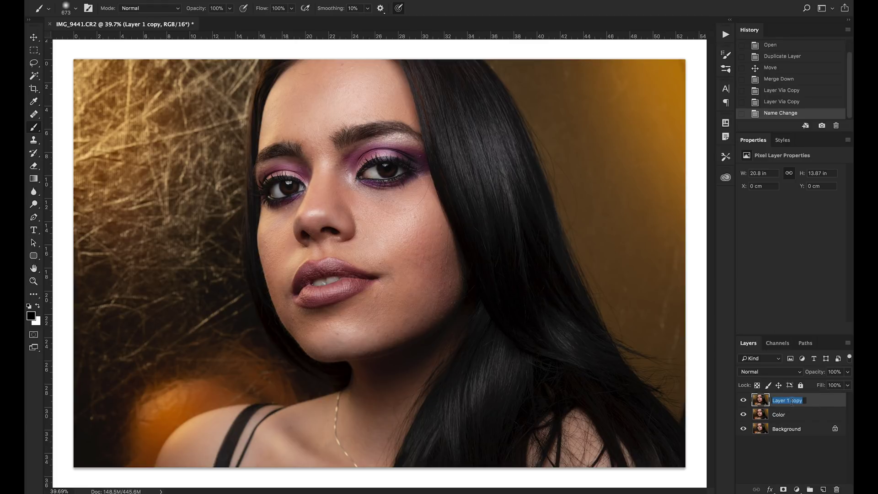
text(Texture)
key(Return)
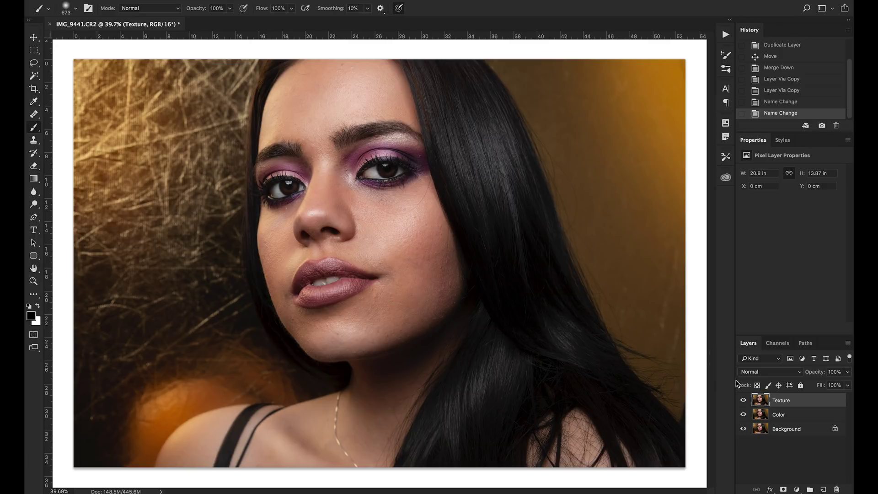
Hide the Texture layer and apply a Gaussian Blur with a 10.5-pixel radius to the Color layer.
click(744, 400)
click(799, 419)
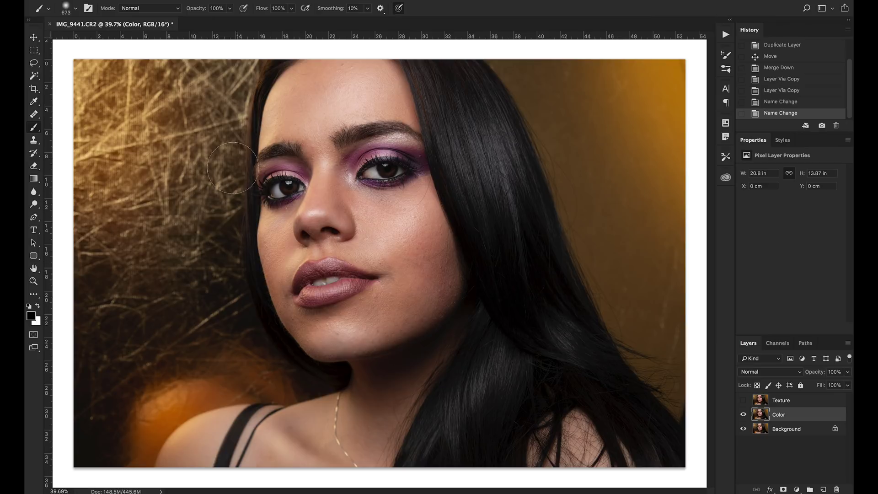
click(267, 1)
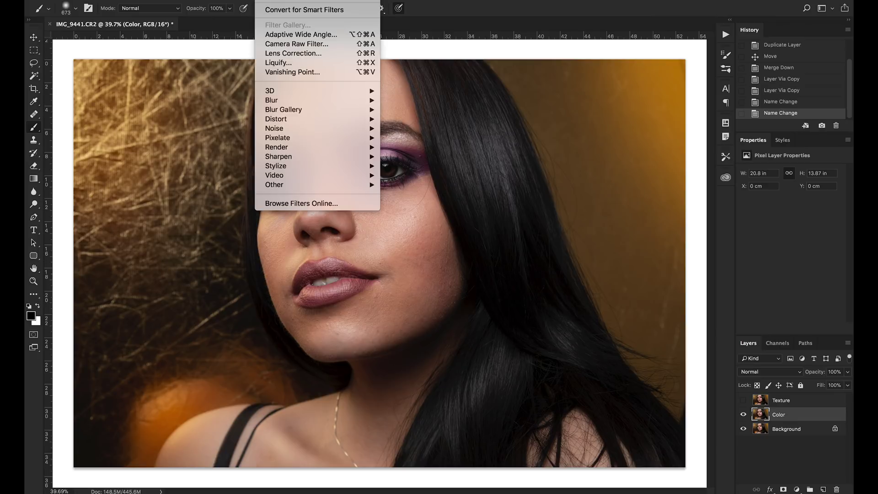
mouse_move(339, 97)
click(409, 138)
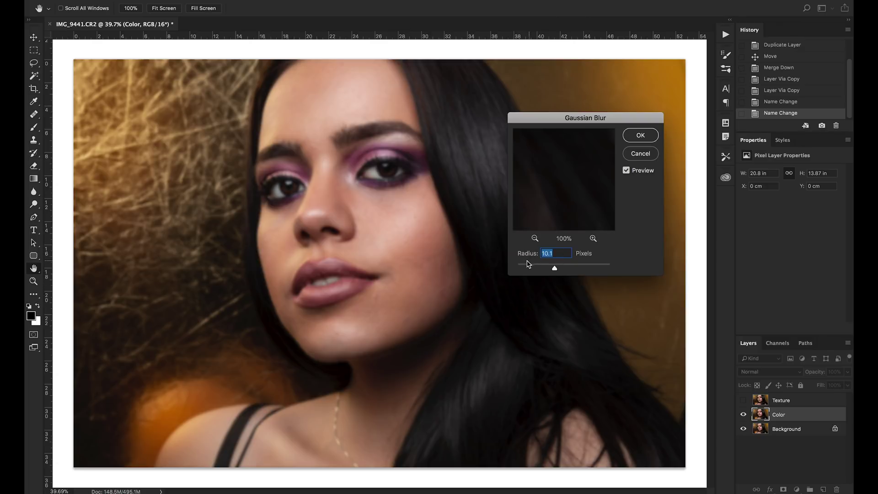
key(alt)
scroll(370, 243, up, 3)
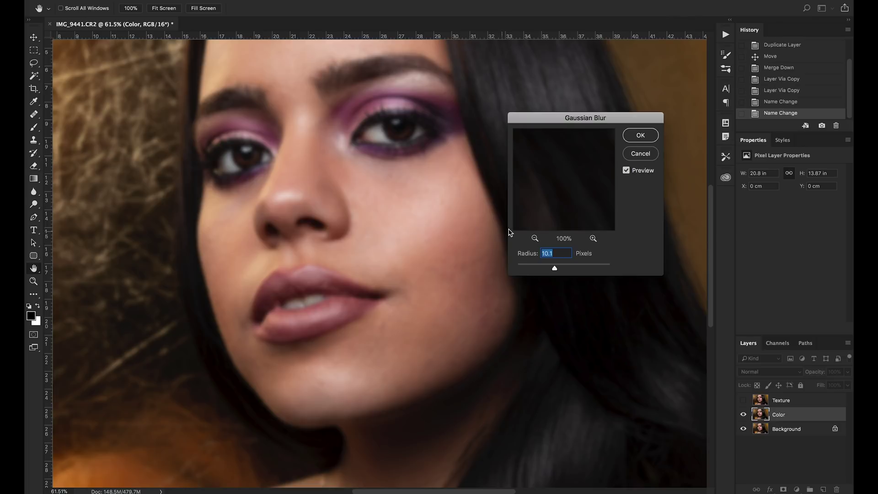
mouse_move(554, 268)
mouse_down()
mouse_move(563, 266)
mouse_move(521, 266)
mouse_move(555, 269)
mouse_up()
text(10.5)
click(643, 136)
key(b)
mouse_move(387, 245)
mouse_down()
mouse_move(319, 269)
mouse_move(347, 273)
mouse_move(399, 247)
mouse_up()
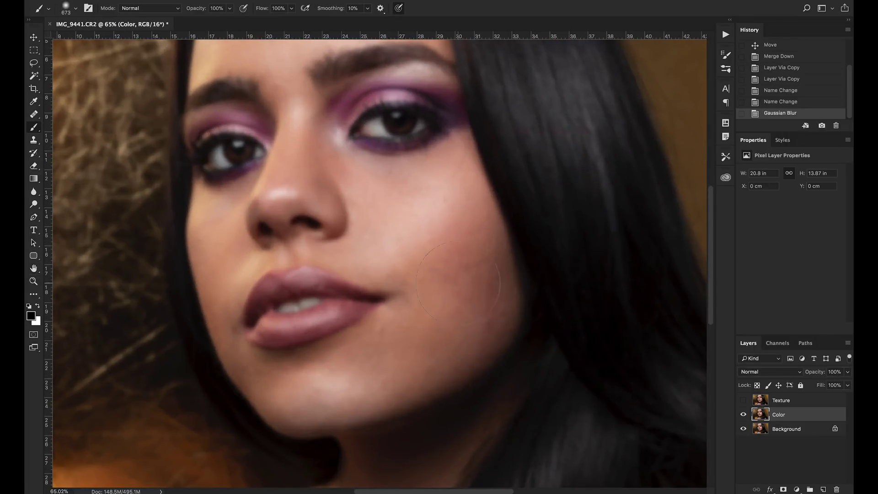
Show the Texture layer again and start Apply Image on it with the Color layer as the source.
click(744, 401)
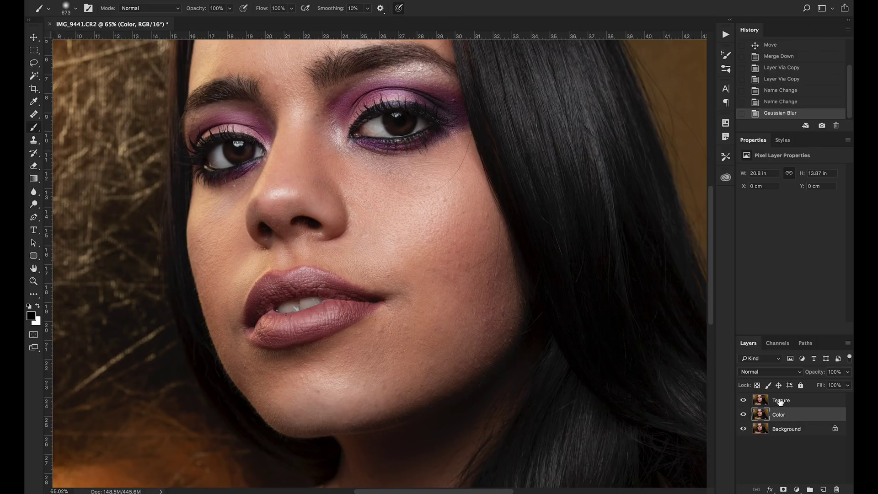
click(799, 402)
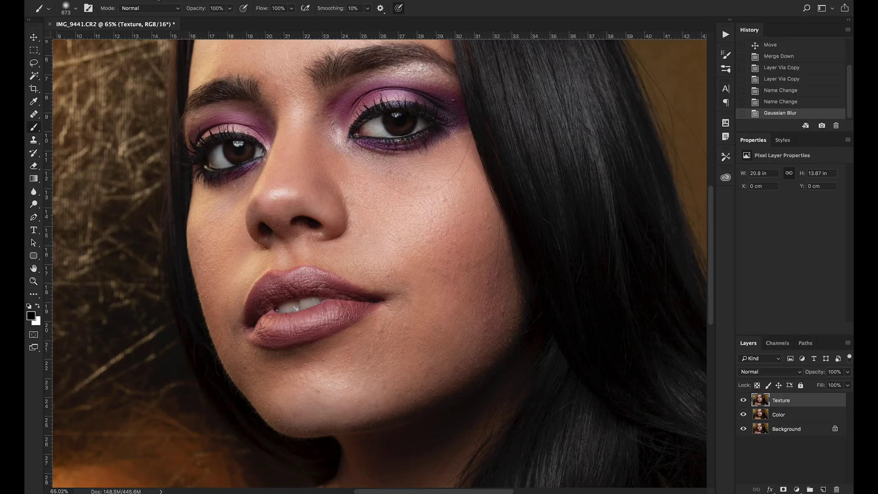
click(155, 0)
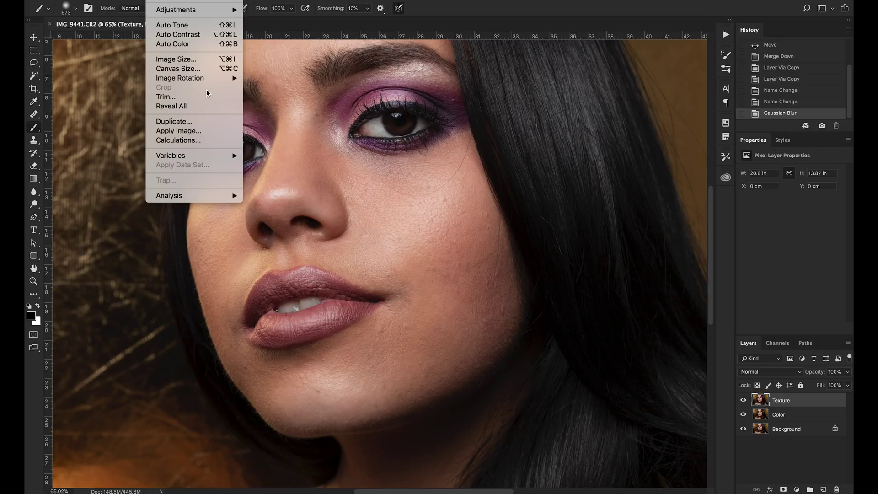
click(206, 132)
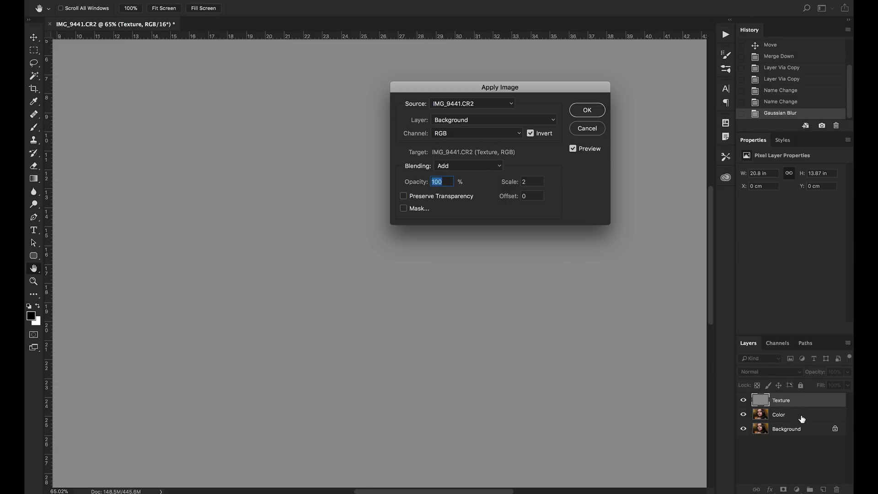
click(488, 121)
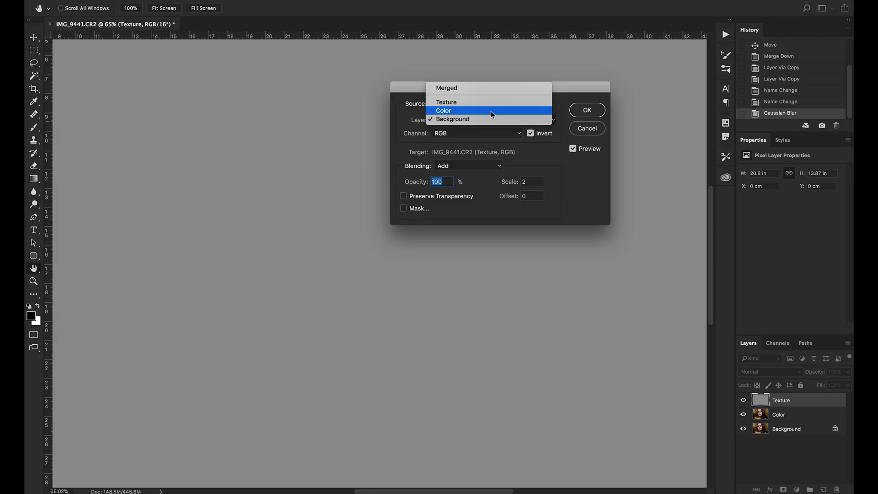
click(490, 111)
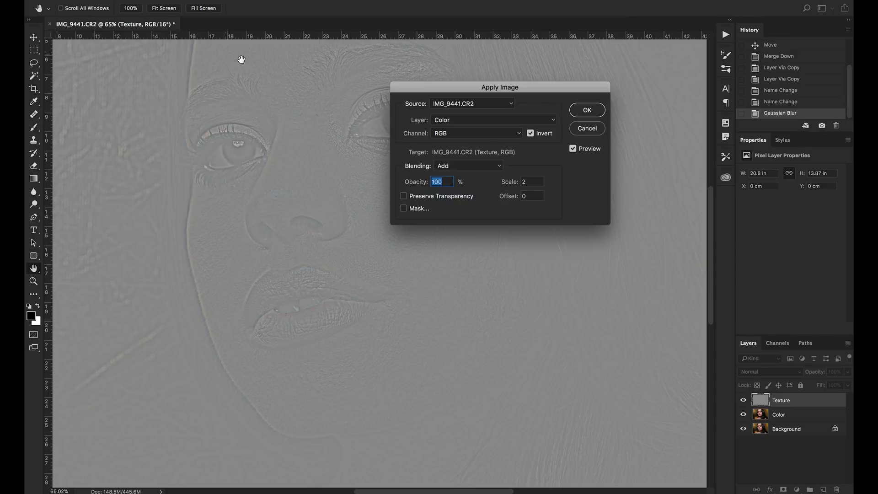
Try Subtract blending with Invert turned off in the Apply Image settings.
click(483, 168)
click(479, 172)
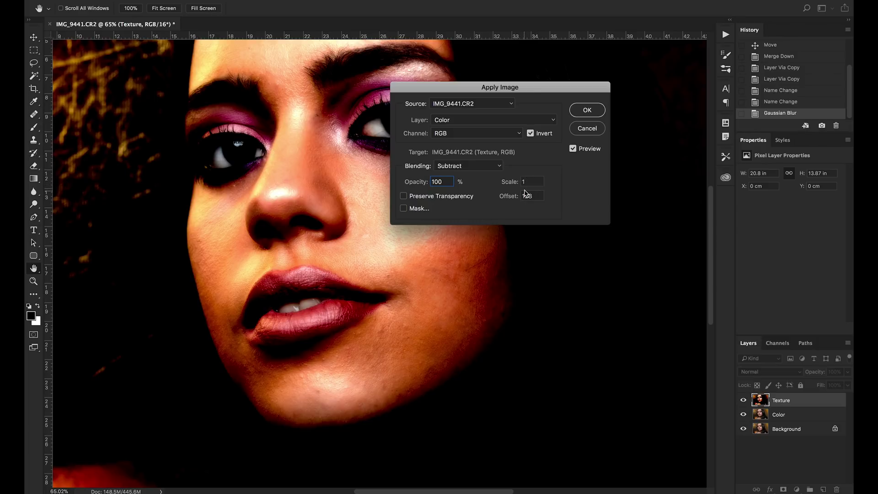
click(530, 134)
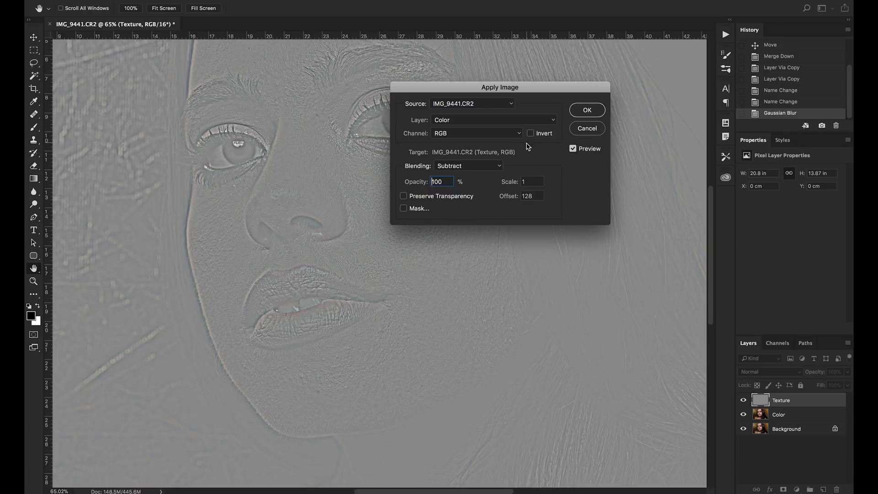
Apply the Color layer to Texture with Invert on, Add blending and a scale of 2.
click(537, 136)
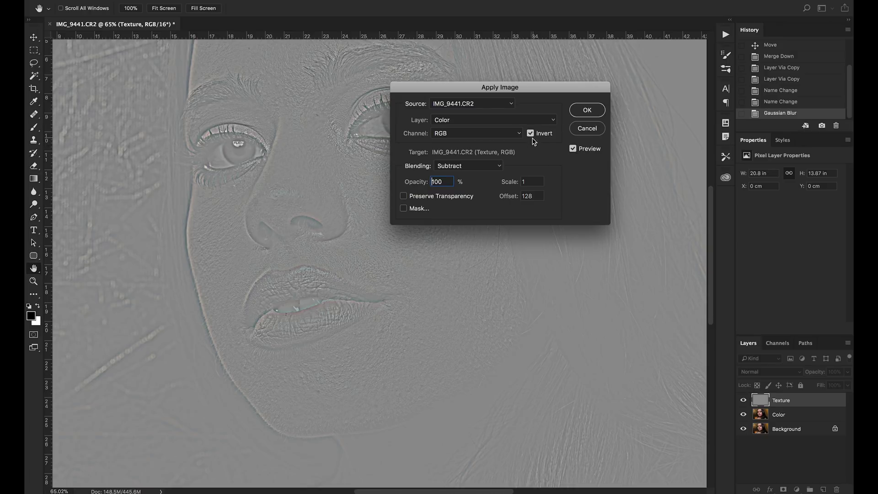
click(487, 166)
click(502, 162)
double_click(530, 181)
text(2)
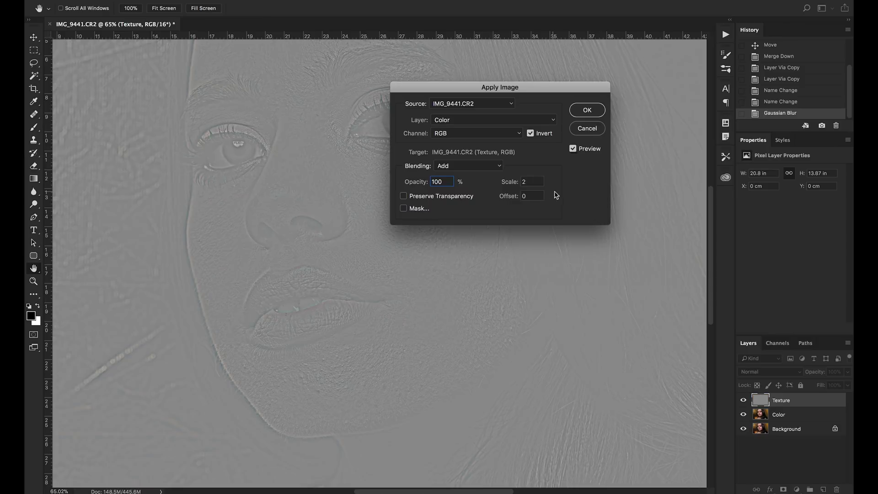
click(587, 111)
Set the Texture layer's blending mode to Linear Light.
key(b)
drag(281, 215, 293, 228)
drag(196, 182, 375, 223)
scroll(355, 273, up, 4)
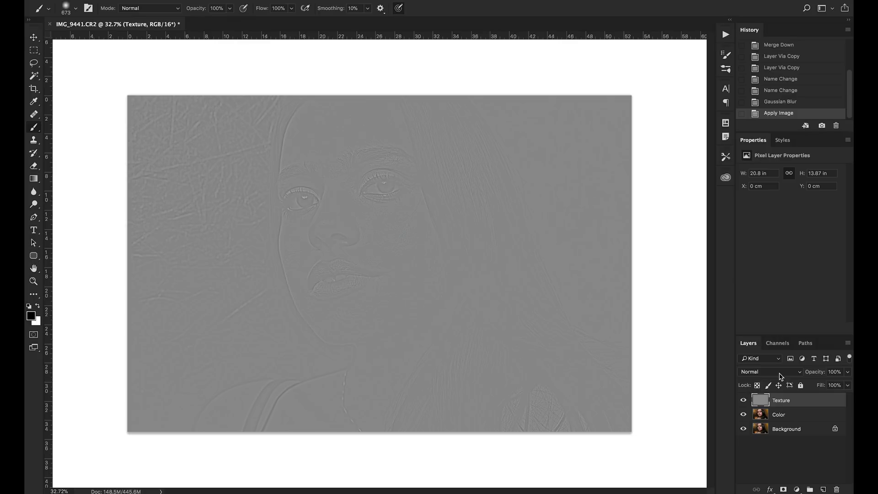
click(780, 375)
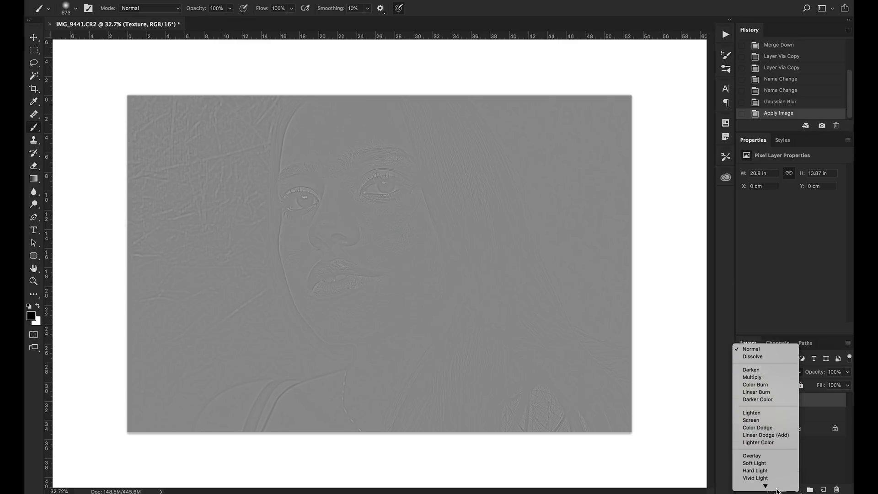
click(779, 447)
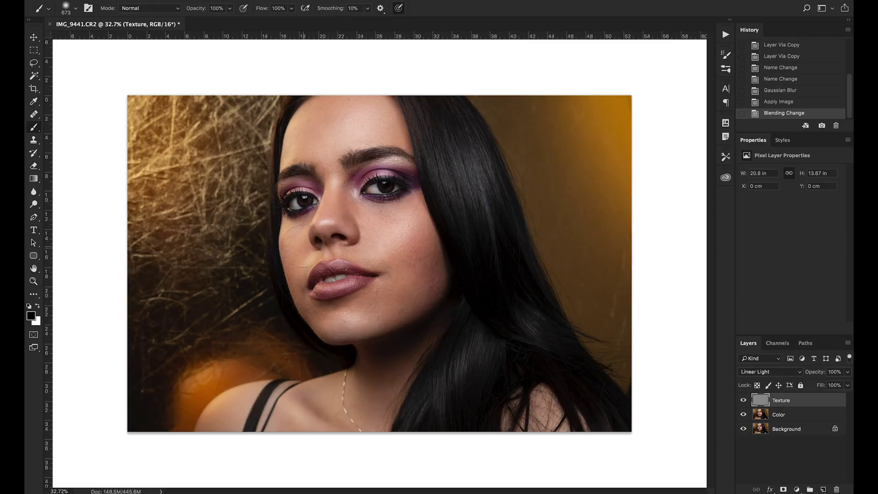
mouse_move(260, 234)
mouse_down()
mouse_move(302, 222)
mouse_move(278, 232)
mouse_up()
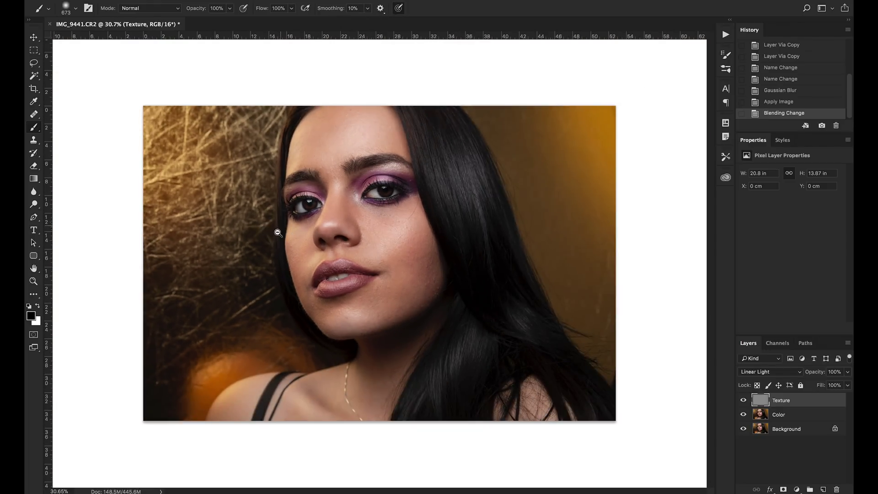
Group the Texture and Color layers and name the group FS.
click(34, 37)
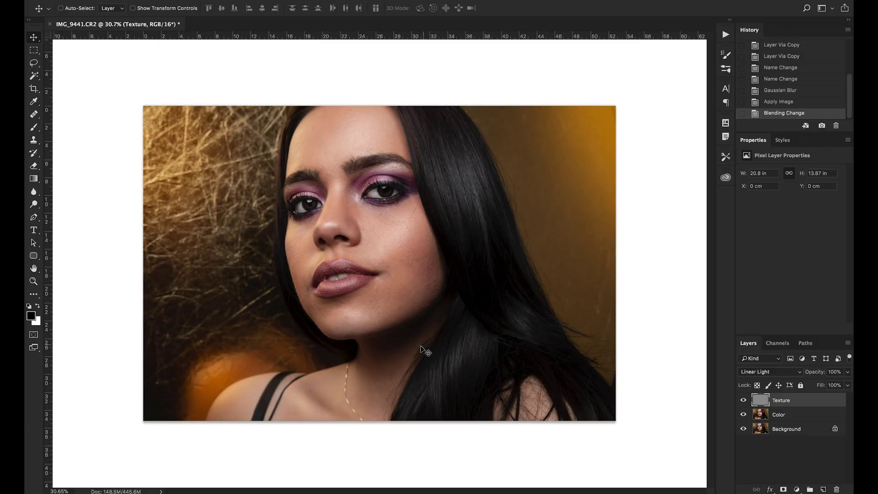
shift+click(805, 417)
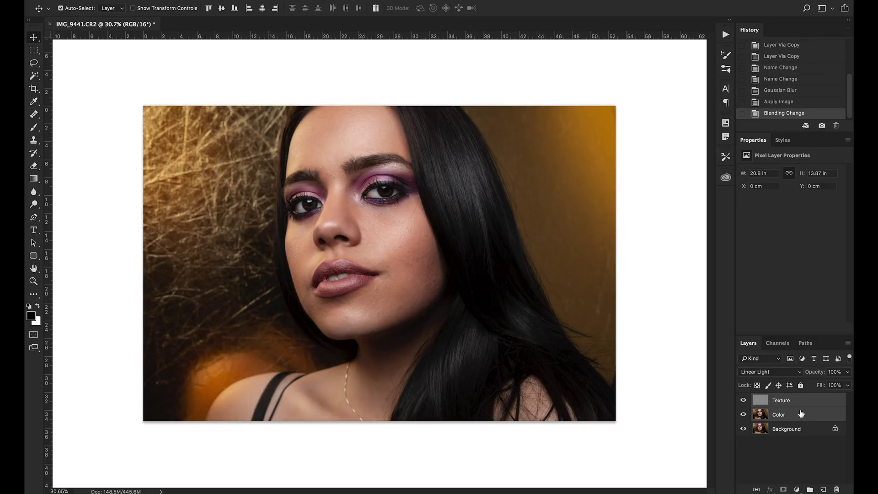
key(ctrl+g)
double_click(787, 399)
text(F)
key(Return)
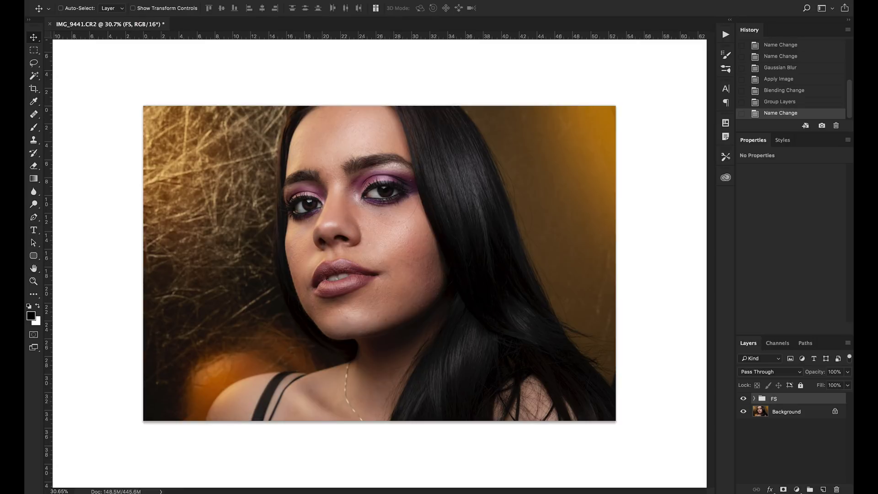
Toggle the FS group's visibility repeatedly to compare the portrait with and without the frequency separation.
click(743, 399)
click(743, 399)
drag(308, 239, 334, 239)
click(744, 400)
click(744, 400)
click(744, 400)
click(744, 399)
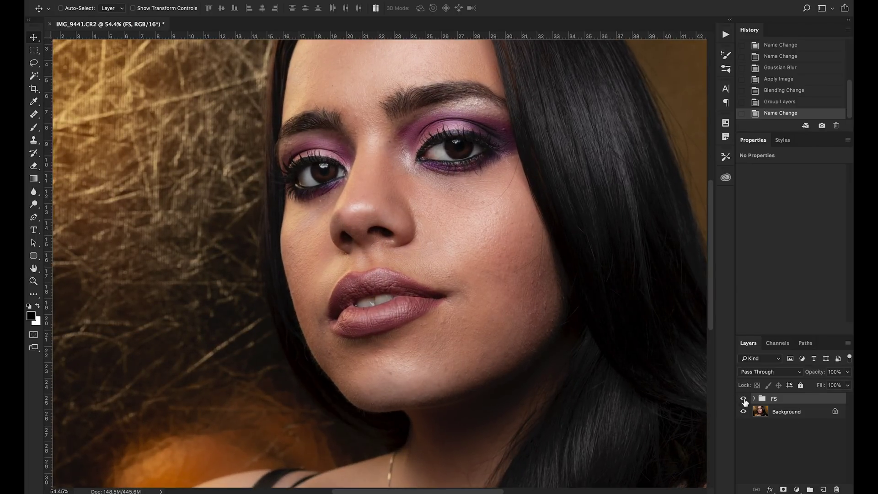
Expand the FS group, select the Texture layer and activate the Healing Brush tool.
click(754, 399)
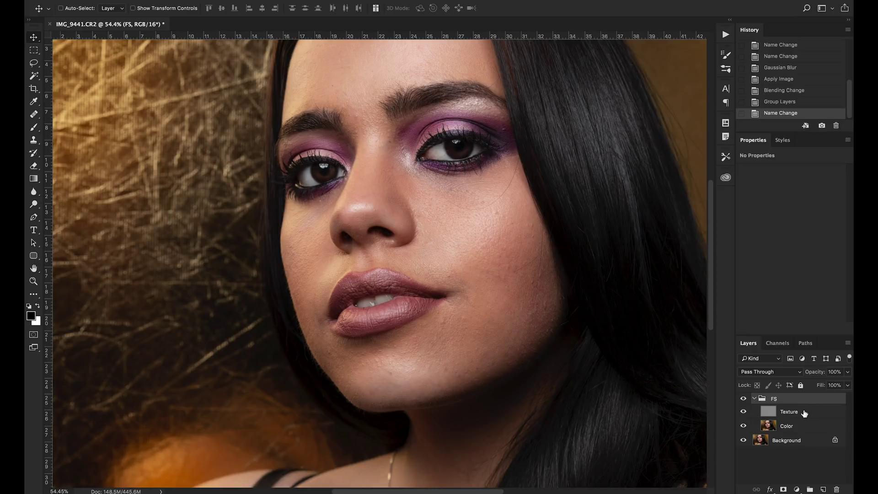
scroll(398, 268, down, 3)
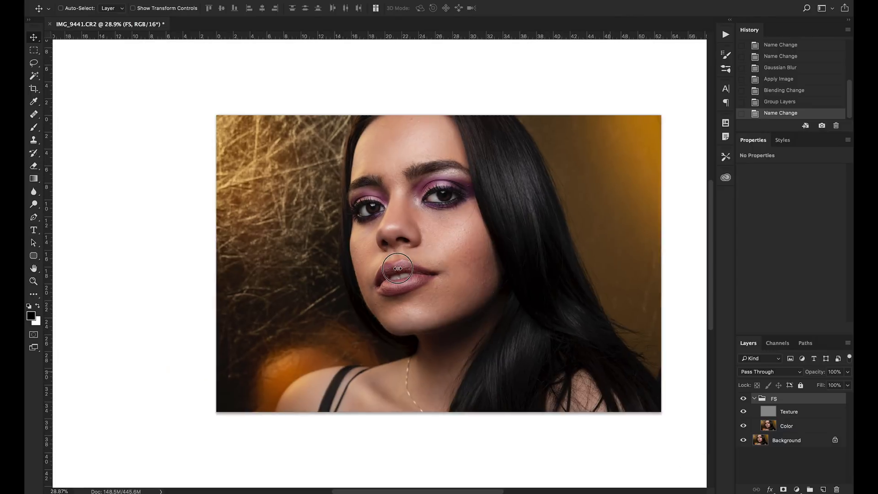
scroll(385, 245, up, 3)
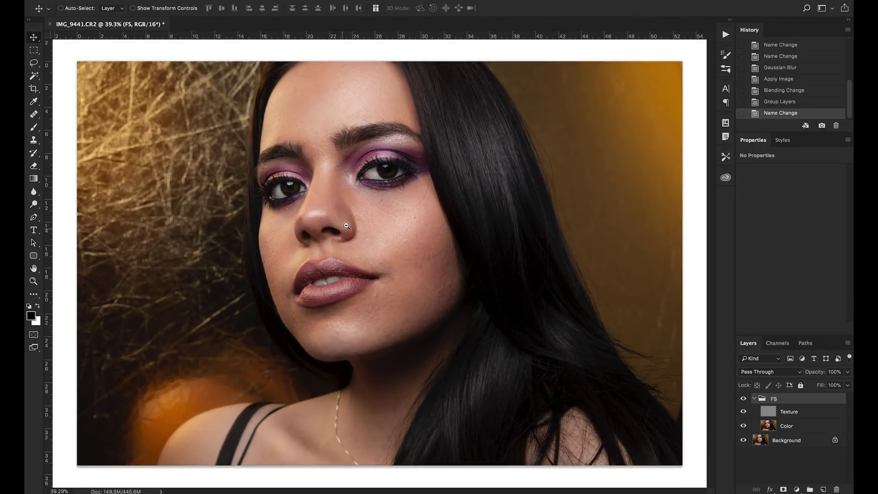
scroll(347, 226, up, 2)
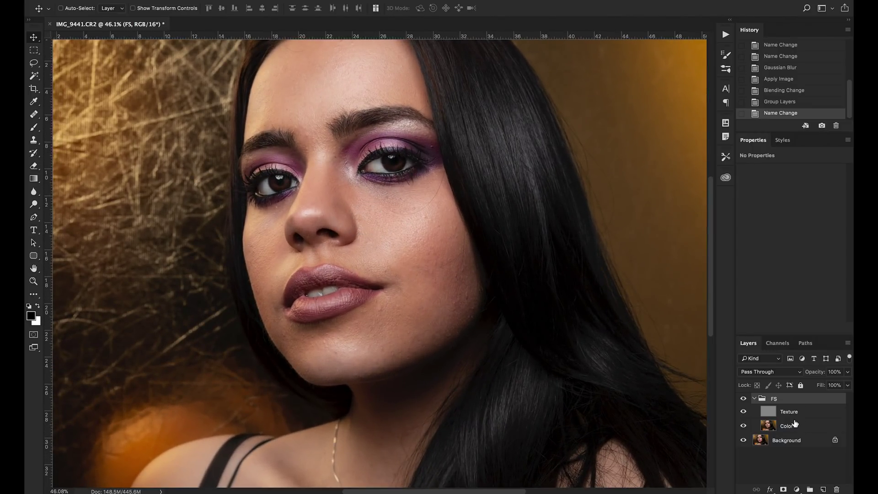
click(817, 415)
scroll(412, 208, up, 4)
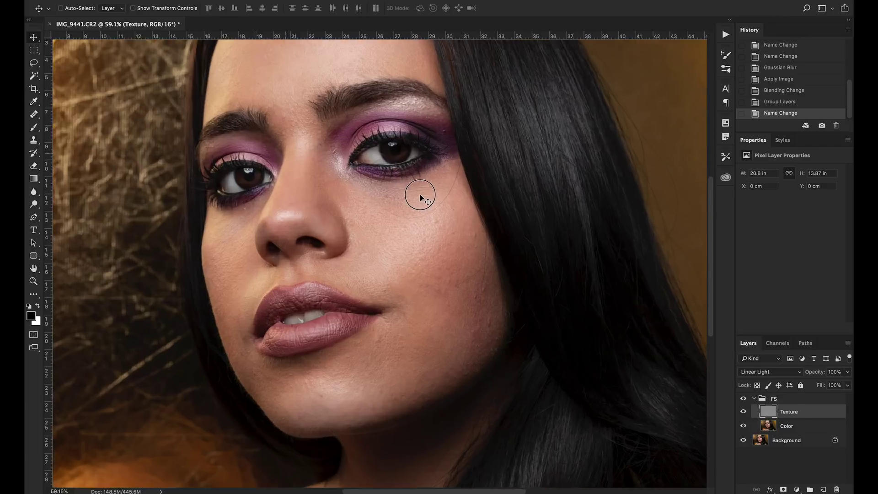
right_click(36, 119)
click(74, 123)
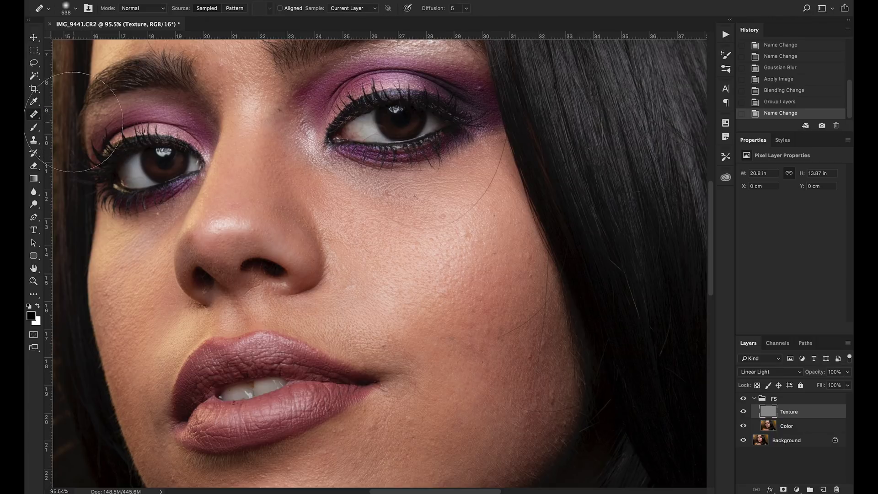
Reduce the Healing Brush size to 165, sample skin on the lower cheek and heal the cheek area beside the nose.
drag(372, 264, 229, 273)
mouse_move(399, 262)
mouse_down()
mouse_move(384, 265)
mouse_move(405, 264)
mouse_up()
scroll(454, 294, up, 3)
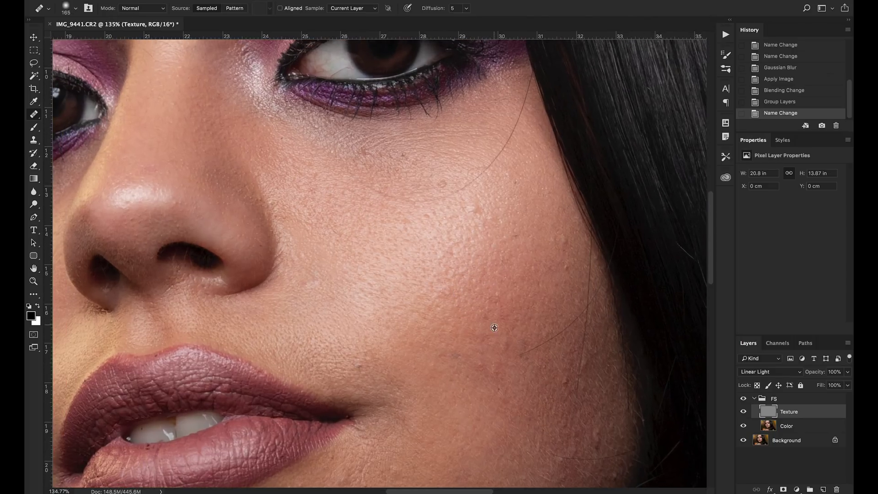
alt+click(501, 323)
mouse_move(451, 249)
mouse_down()
mouse_move(446, 279)
mouse_move(456, 238)
mouse_move(444, 222)
mouse_move(439, 272)
mouse_move(415, 309)
mouse_move(446, 235)
mouse_move(423, 273)
mouse_move(468, 225)
mouse_move(387, 218)
mouse_move(362, 213)
mouse_up()
click(416, 271)
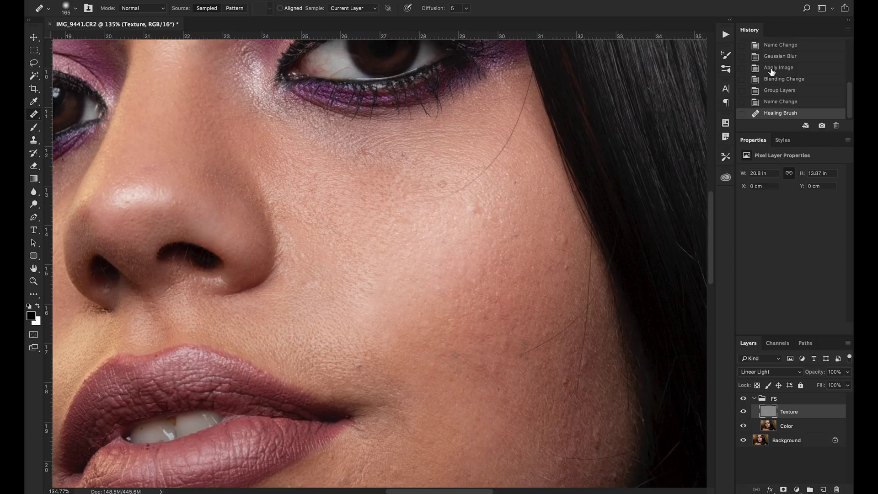
Revert the cheek healing stroke on the Texture layer and select the Color layer.
click(796, 101)
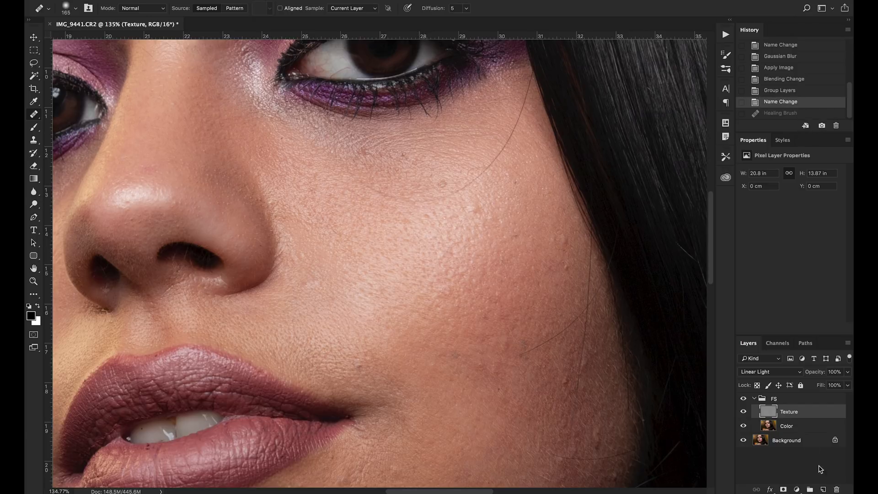
click(816, 431)
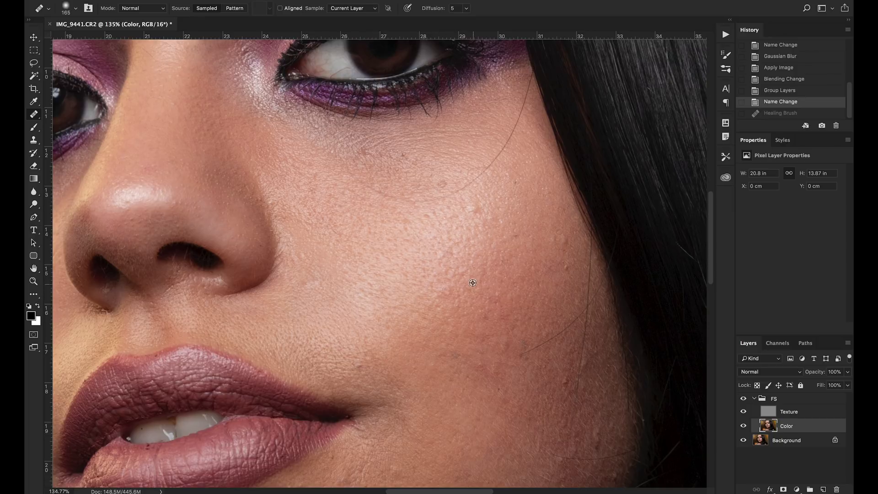
Try healing the middle of the cheek on the Color layer with skin sampled from the lower cheek.
alt+click(501, 305)
click(425, 236)
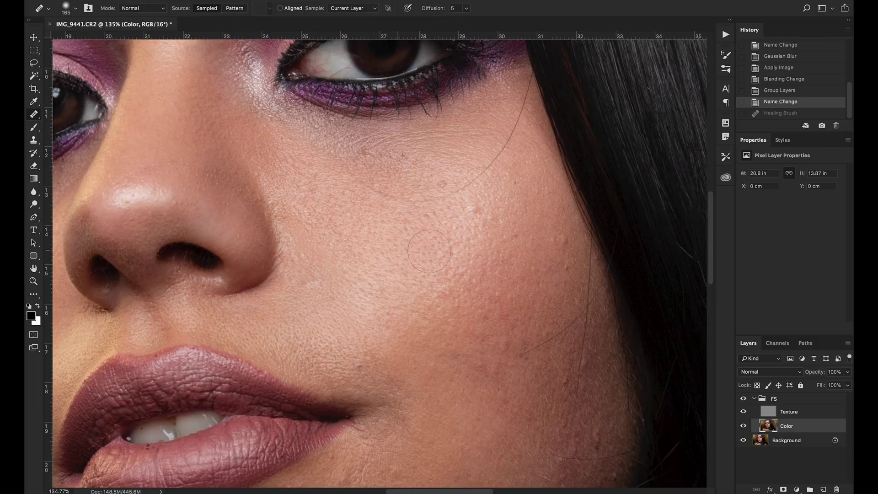
key(ctrl+shift+z)
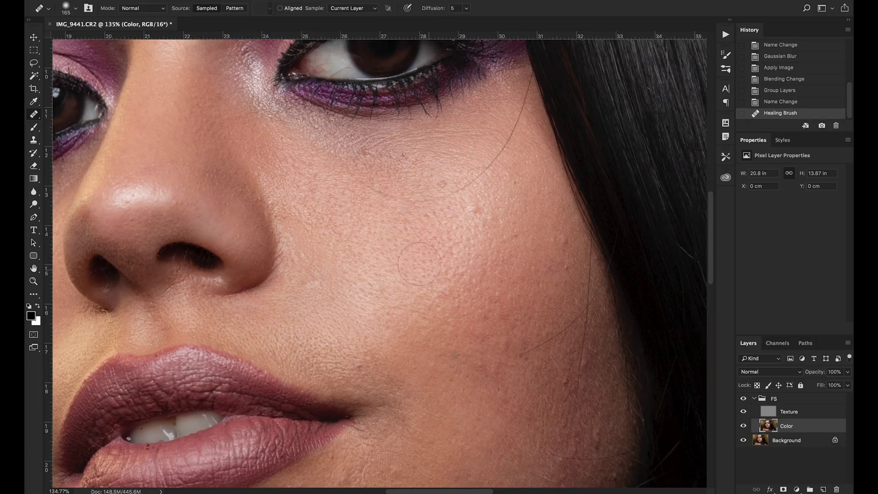
Try healing two cheek spots on the Color layer with a sample from the dark hair, and revert the strokes.
click(412, 250)
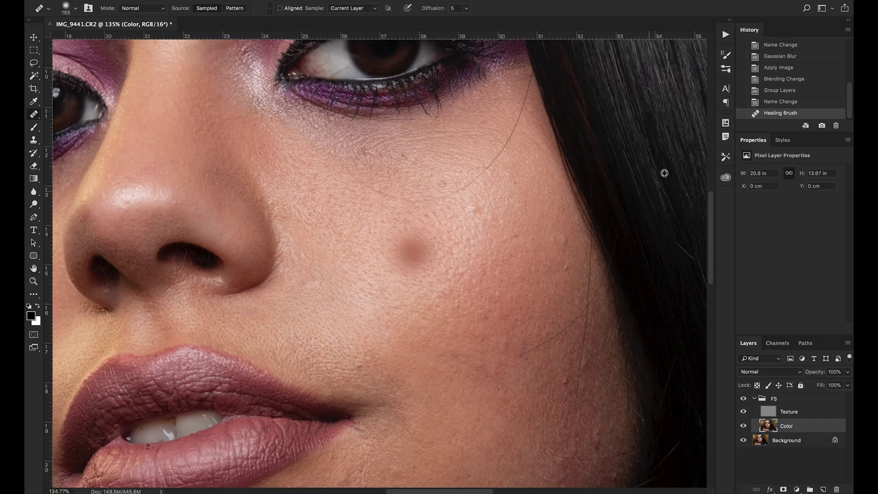
key(ctrl+shift+z)
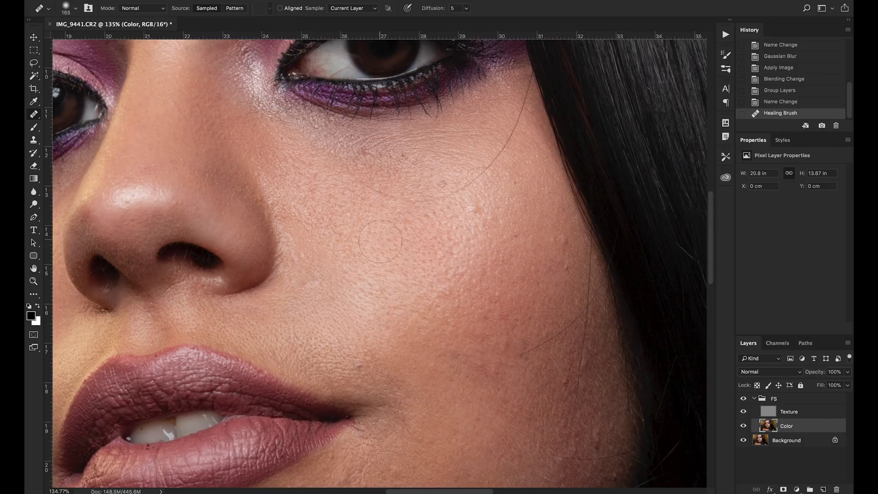
mouse_move(380, 241)
mouse_down()
mouse_move(384, 251)
mouse_move(399, 246)
mouse_move(368, 244)
mouse_move(397, 239)
mouse_up()
mouse_move(460, 237)
mouse_down()
mouse_move(455, 250)
mouse_move(417, 256)
mouse_move(439, 251)
mouse_move(433, 266)
mouse_up()
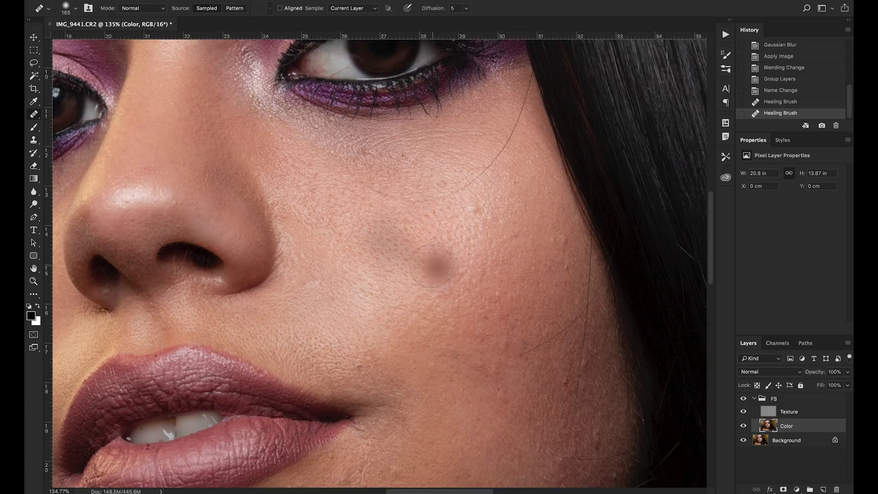
click(786, 90)
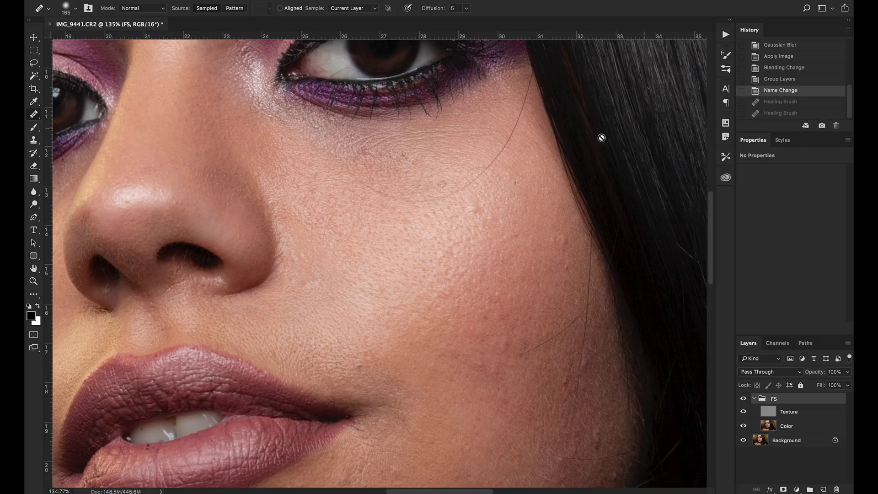
Select the Texture layer and set the Healing Brush to size 42 for working on the forehead.
drag(361, 203, 289, 147)
drag(336, 175, 433, 259)
scroll(366, 149, up, 3)
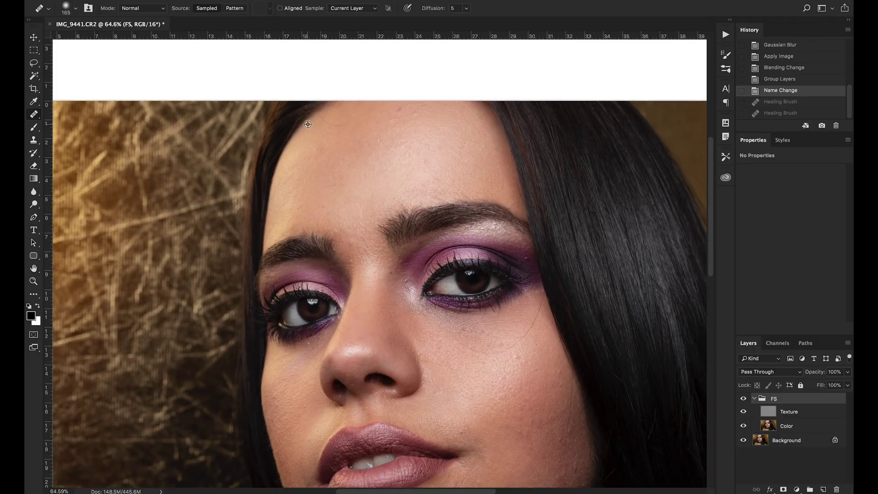
scroll(379, 183, up, 3)
drag(384, 172, 332, 204)
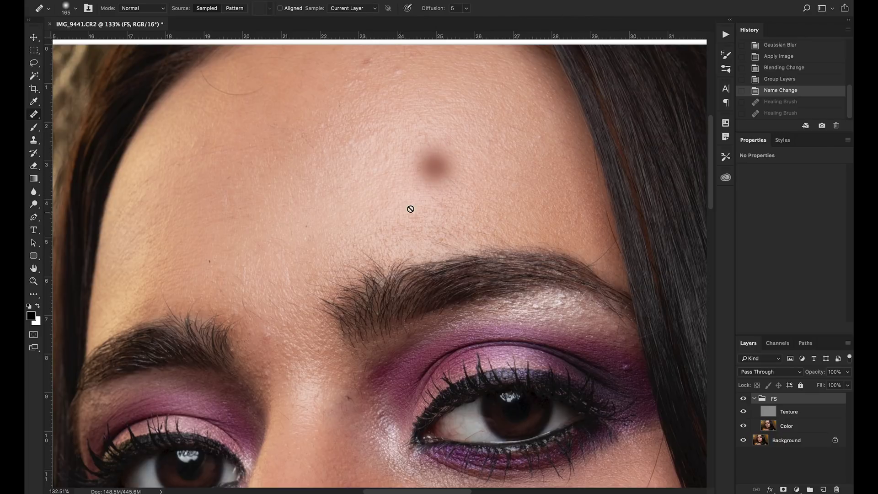
click(803, 412)
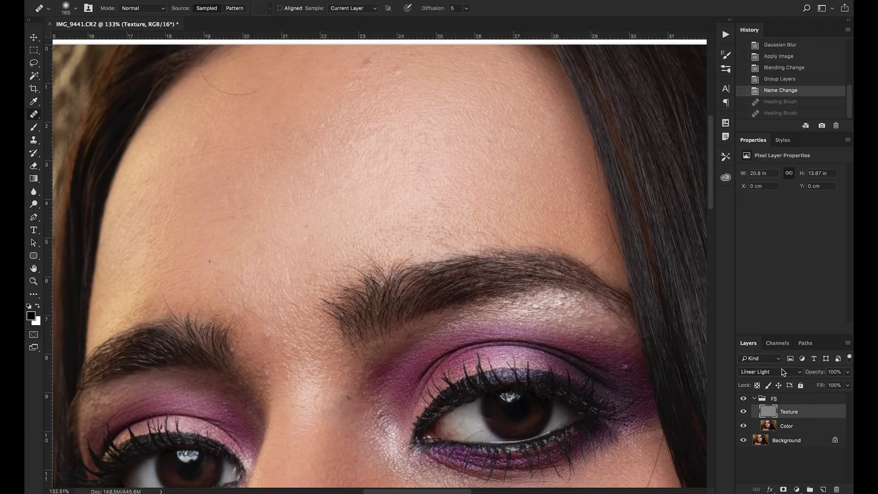
right_click(36, 117)
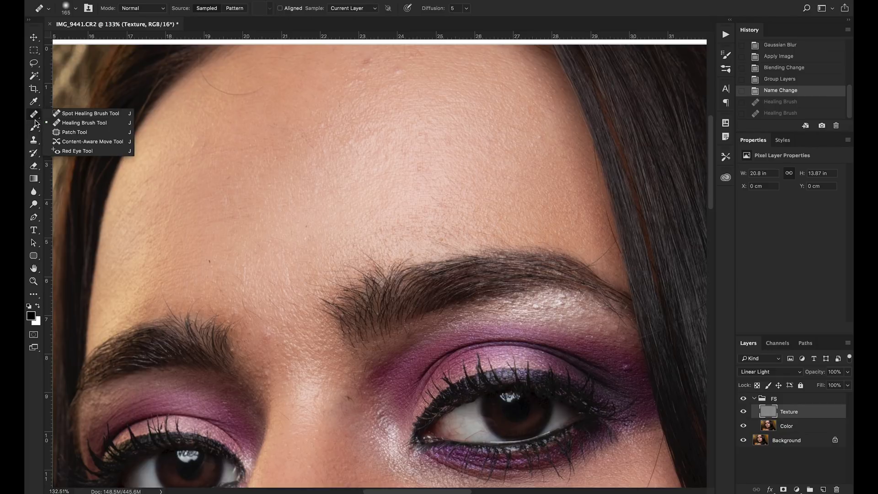
click(69, 123)
drag(392, 239, 342, 247)
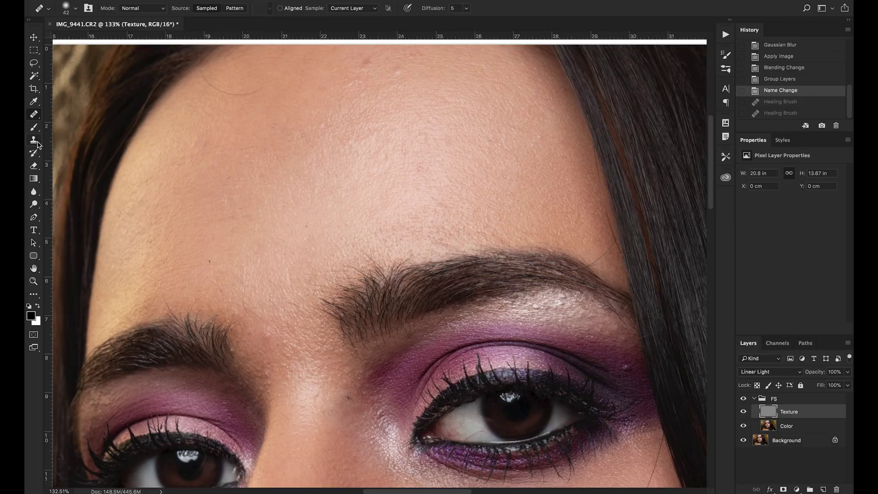
Examine the skin texture along the hairline, across the forehead and around the eyebrows at close range.
drag(168, 191, 337, 188)
drag(344, 221, 243, 136)
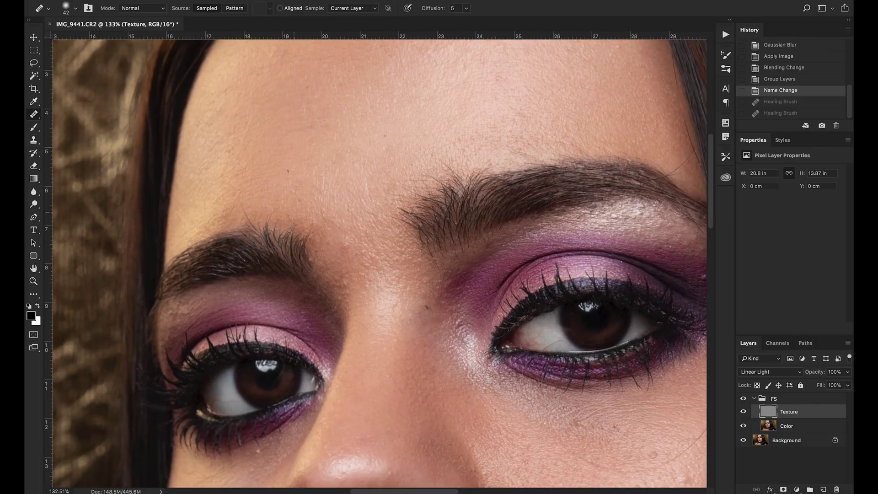
scroll(253, 219, left, 5)
scroll(253, 218, up, 3)
scroll(302, 146, up, 3)
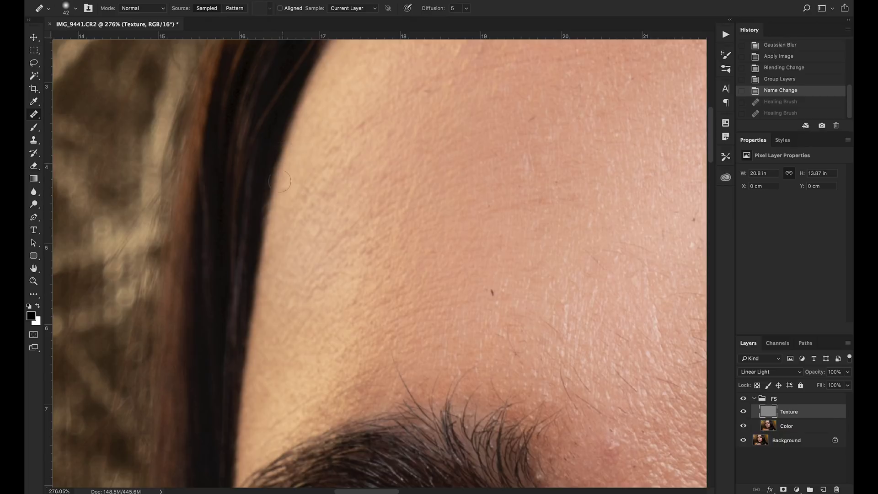
click(274, 227)
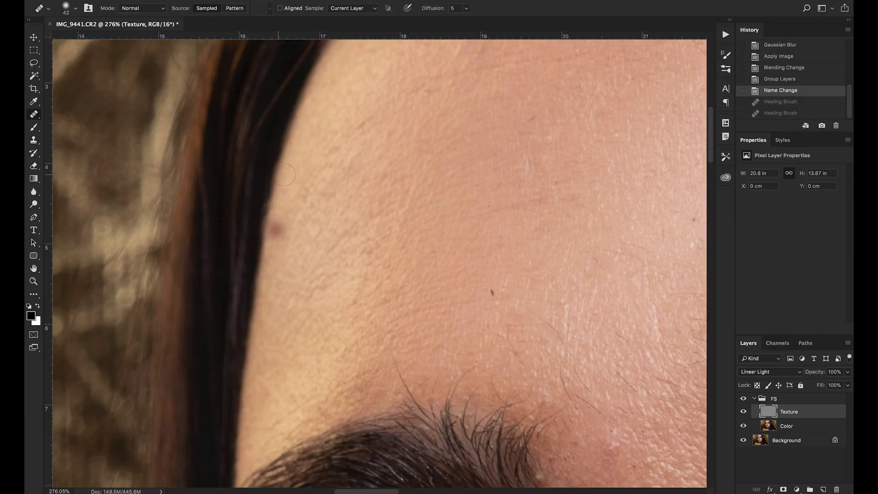
click(302, 183)
click(277, 156)
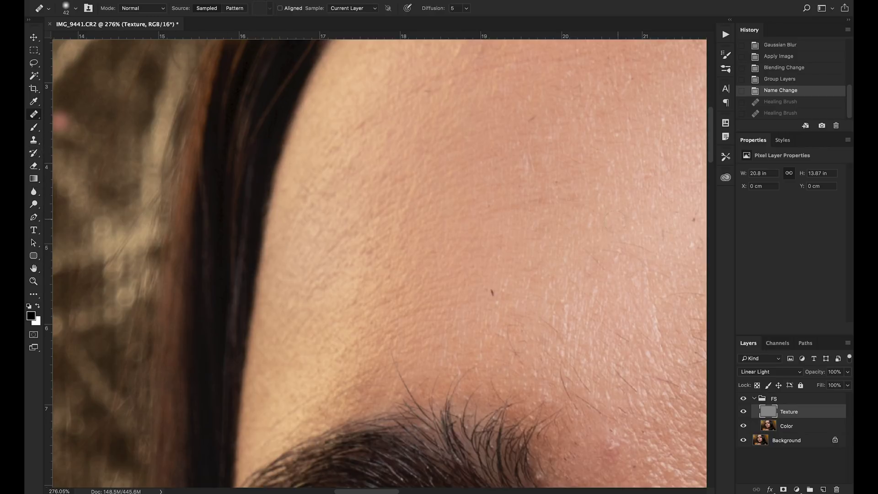
drag(463, 245, 373, 180)
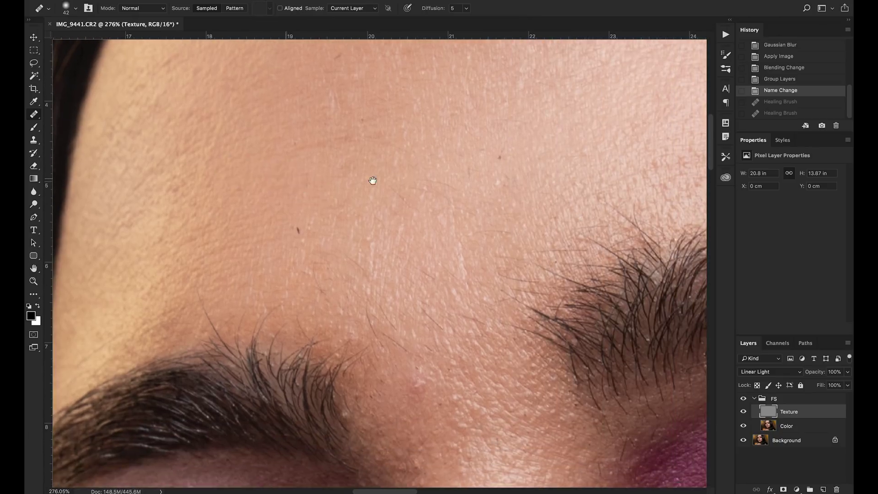
drag(456, 198, 396, 220)
drag(457, 144, 510, 143)
drag(432, 131, 406, 201)
drag(458, 169, 470, 184)
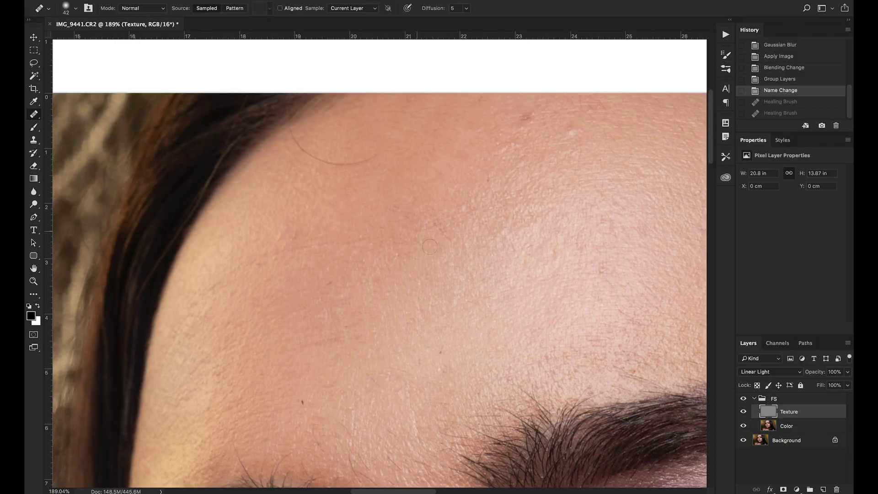
Set the Healing Brush size to 107, sample forehead skin and heal the texture in the middle of the forehead.
scroll(430, 247, down, 3)
drag(354, 227, 386, 217)
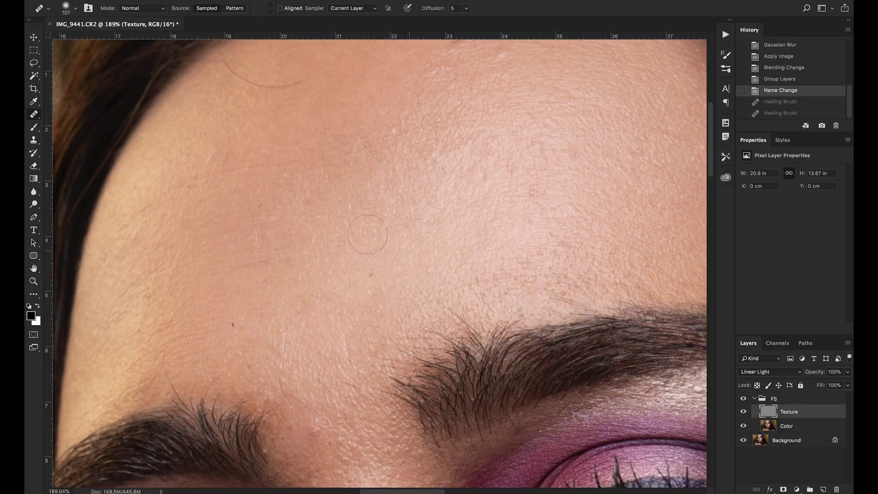
alt+click(338, 232)
mouse_move(388, 206)
mouse_down()
mouse_move(383, 218)
mouse_move(346, 203)
mouse_up()
alt+click(319, 213)
click(346, 204)
click(346, 150)
click(369, 151)
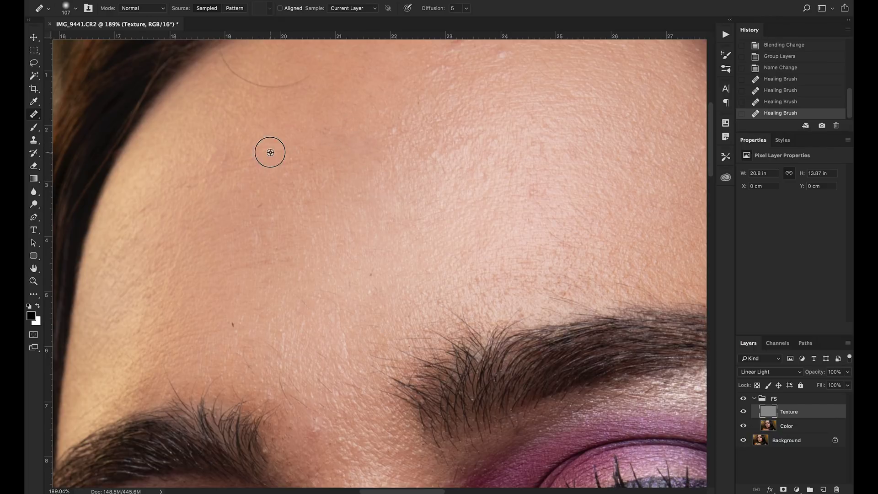
Heal more texture marks on the forehead toward the hairline on the Texture layer.
click(291, 142)
click(263, 167)
scroll(262, 160, up, 3)
click(228, 197)
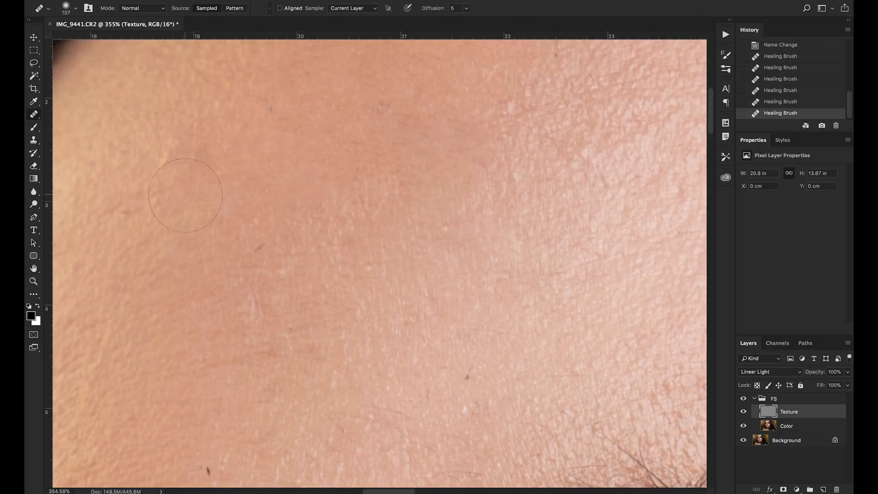
scroll(252, 238, down, 2)
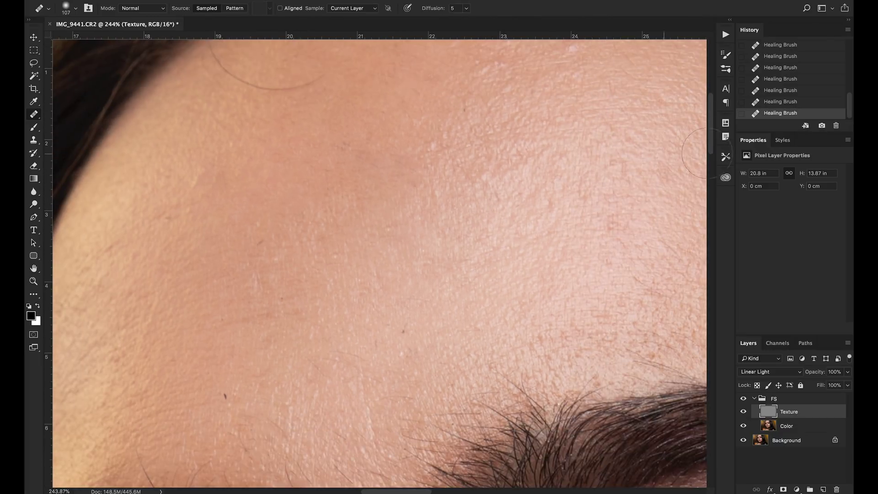
Revert the history to the group's name change, discarding all forehead healing strokes.
click(790, 71)
click(799, 103)
click(794, 68)
scroll(850, 105, up, 2)
click(791, 63)
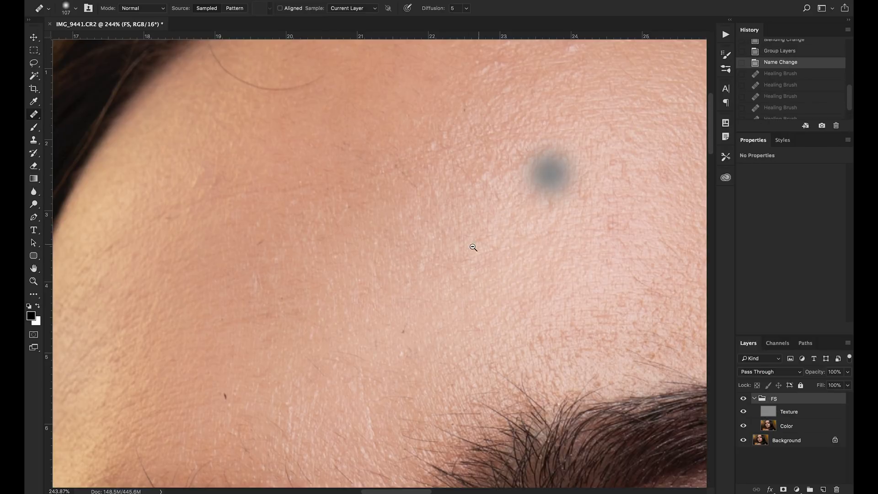
Select the Texture layer and set the Healing Brush mode to Lighten.
scroll(481, 244, down, 2)
drag(476, 254, 402, 180)
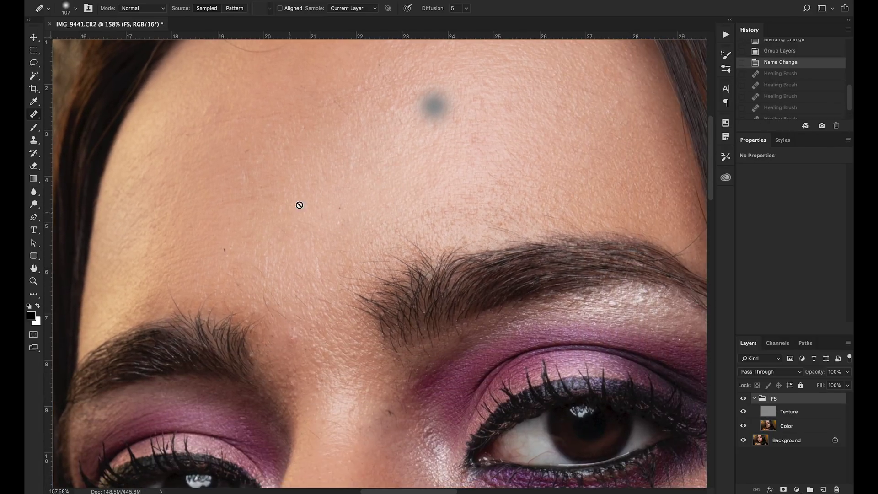
click(809, 413)
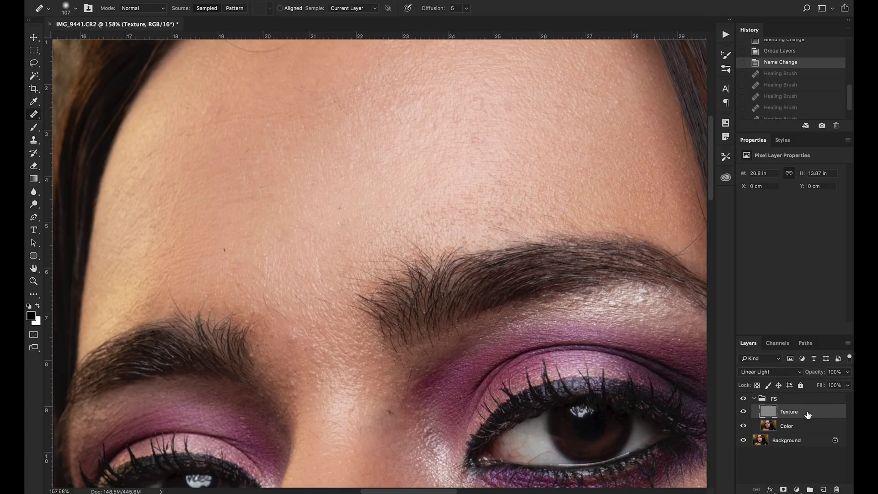
click(146, 12)
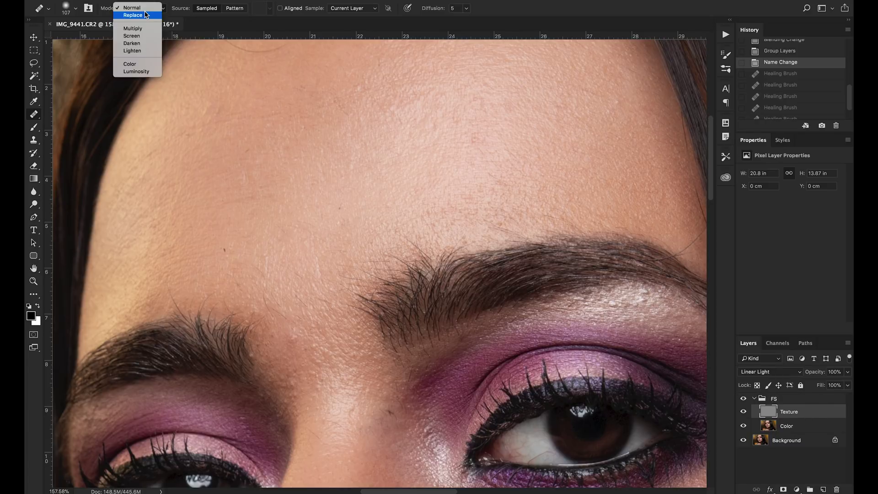
click(146, 51)
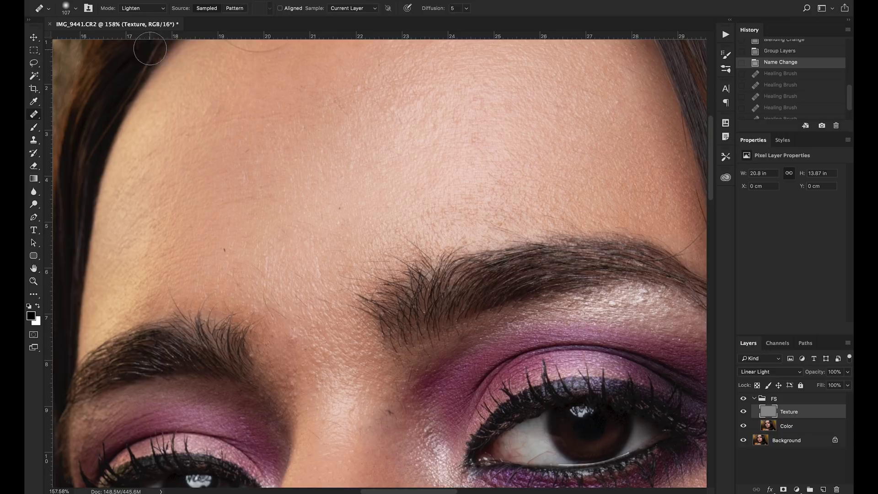
Reduce the Healing Brush size to 38 and sample clean skin texture between the eyebrows.
mouse_move(463, 362)
mouse_down()
mouse_move(428, 299)
mouse_move(380, 297)
mouse_move(341, 253)
mouse_move(350, 245)
mouse_up()
click(330, 190)
drag(257, 223, 368, 197)
mouse_move(279, 190)
mouse_down()
mouse_move(305, 180)
mouse_move(309, 195)
mouse_move(290, 206)
mouse_move(321, 202)
mouse_up()
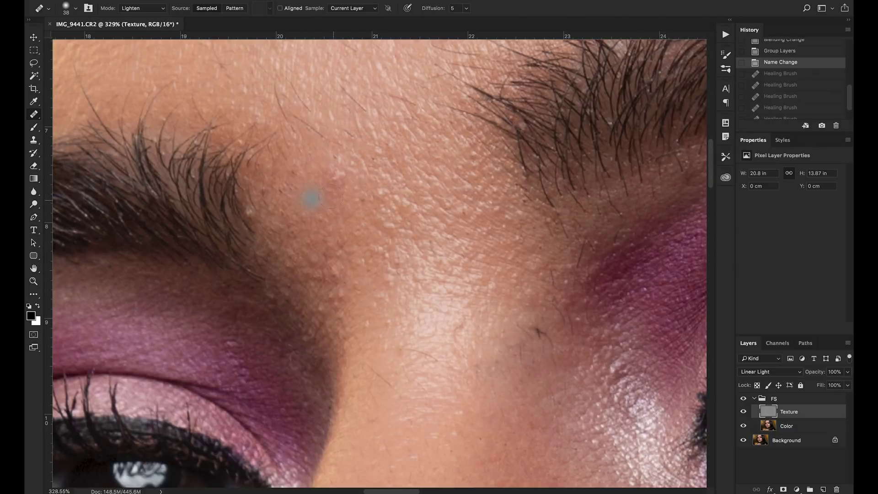
drag(455, 247, 304, 185)
drag(247, 210, 406, 263)
click(344, 163)
click(364, 177)
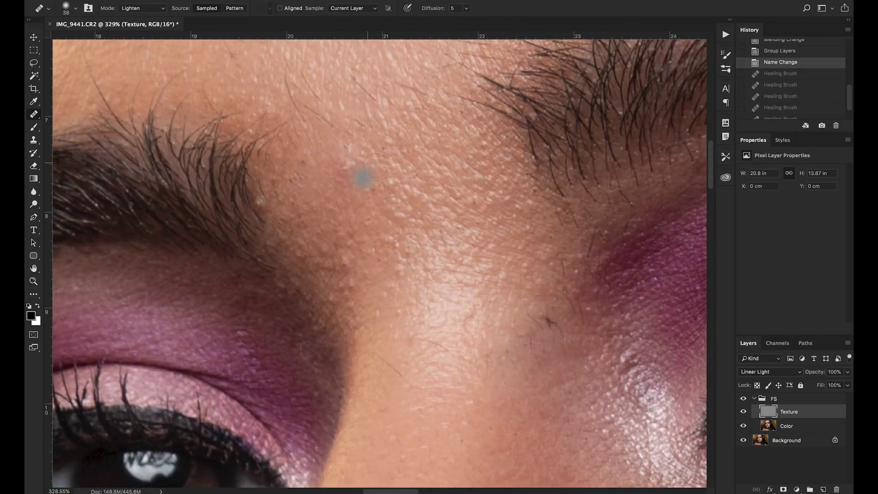
Heal the small blemish between the eyebrows, near the inner end of the darker-lit brow, on the Texture layer.
click(421, 196)
click(342, 166)
click(348, 164)
click(347, 176)
click(352, 166)
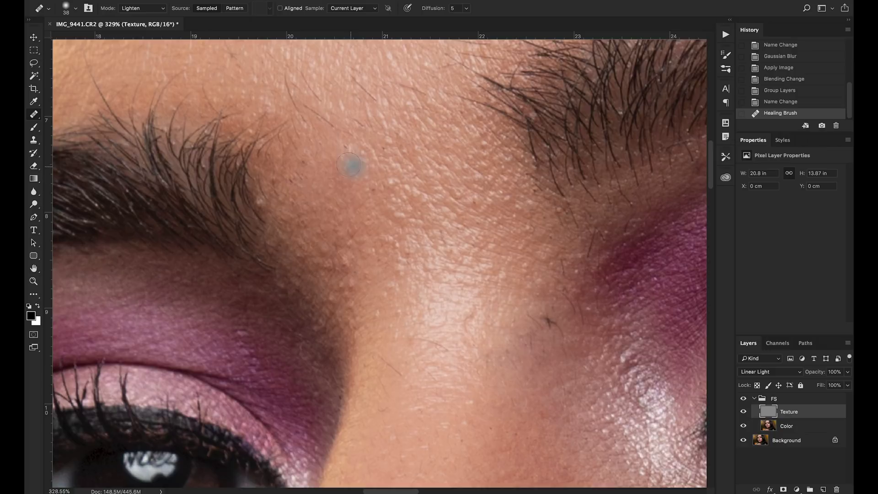
click(345, 276)
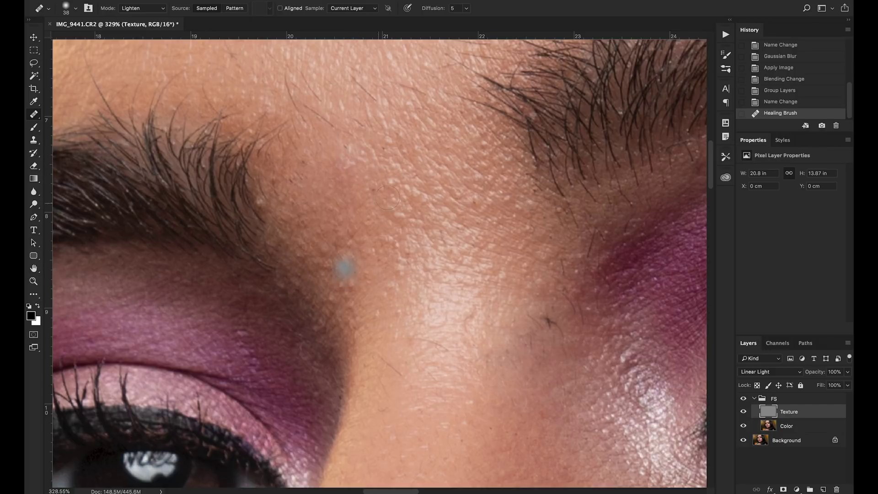
Sample skin on the nose bridge and heal the stray dark hairs between it and the inner eye corner.
drag(470, 298, 322, 193)
click(369, 194)
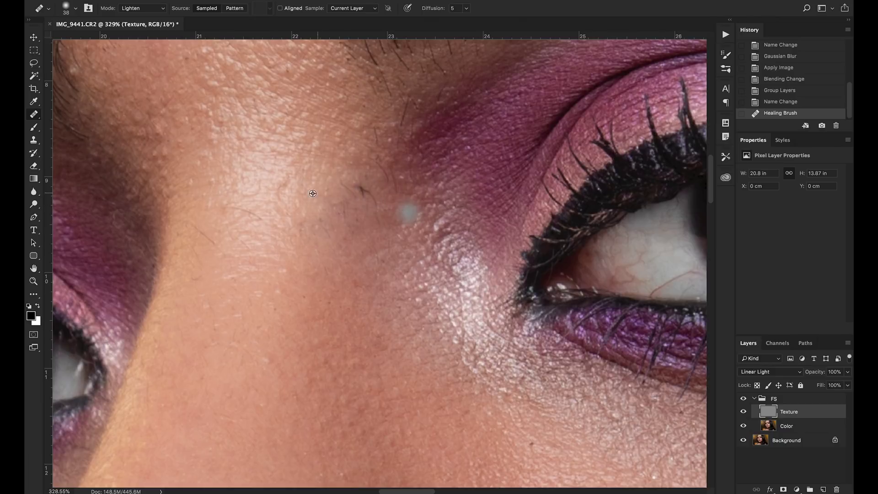
click(362, 190)
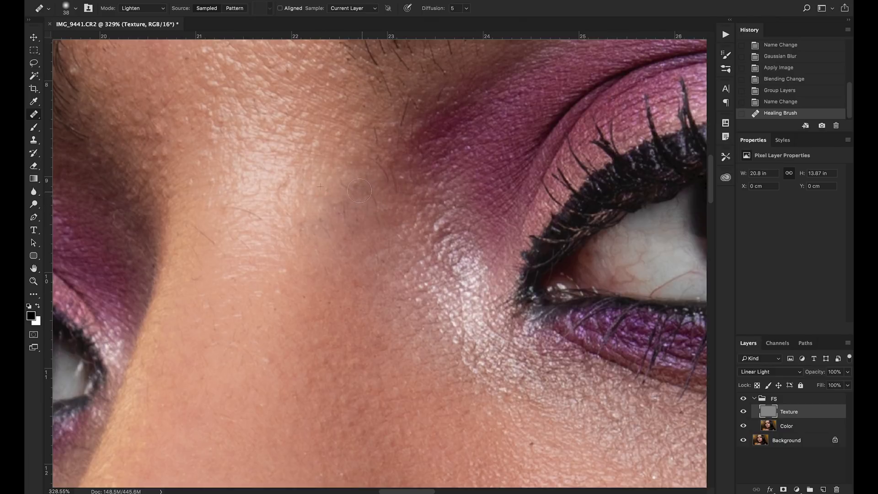
click(350, 212)
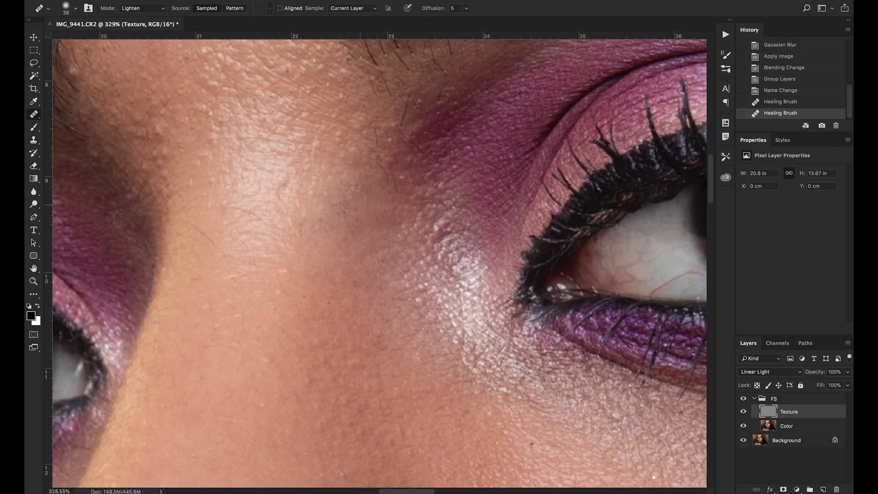
Heal the remaining fine dark hairs and spots across the nose bridge between the eyes on the Texture layer.
click(343, 213)
click(323, 225)
click(258, 219)
click(233, 215)
click(217, 241)
scroll(307, 173, right, 5)
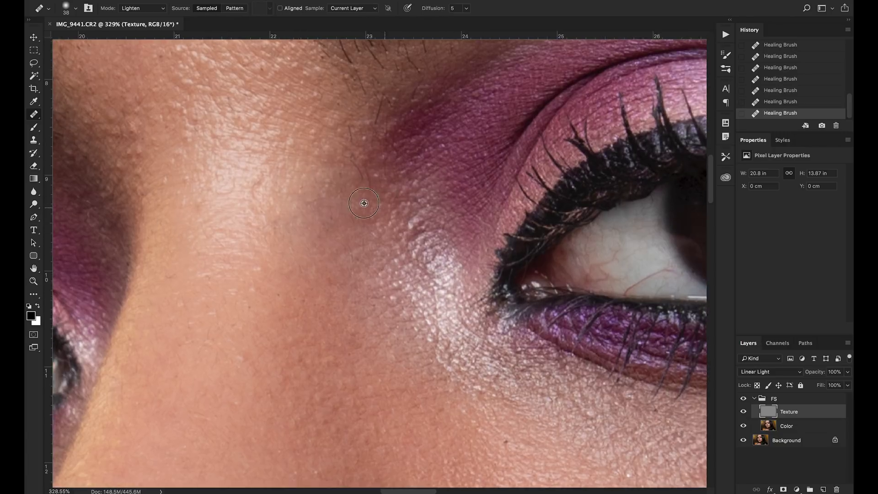
scroll(297, 212, up, 3)
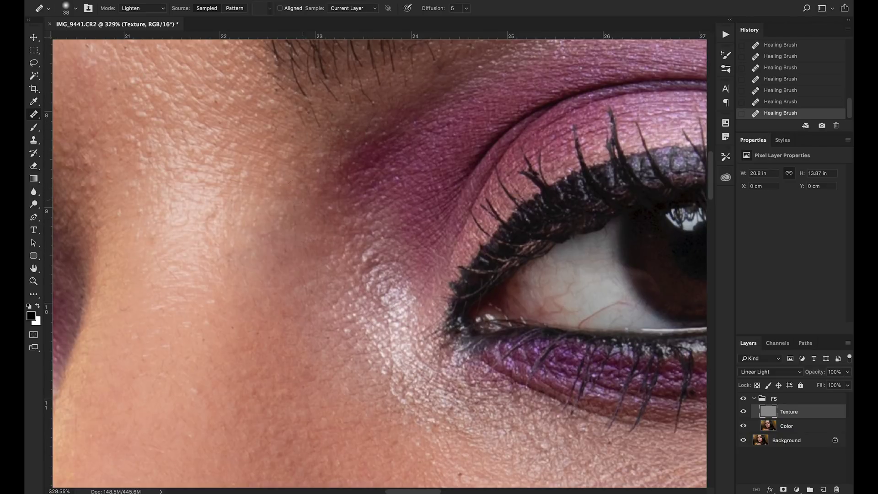
Set the Healing Brush mode to Darken and sample texture beside the more brightly lit eye.
click(152, 10)
click(150, 2)
drag(500, 475, 325, 479)
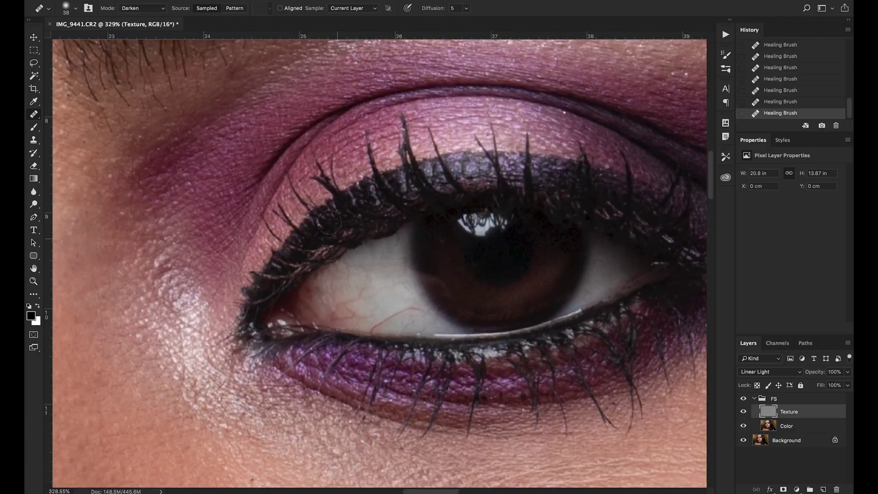
drag(306, 202, 335, 281)
alt+click(356, 244)
Reduce the Healing Brush size to 32 and heal the bright specks in the eyeshadow above the eyelid crease.
scroll(356, 244, left, 10)
scroll(356, 244, down, 3)
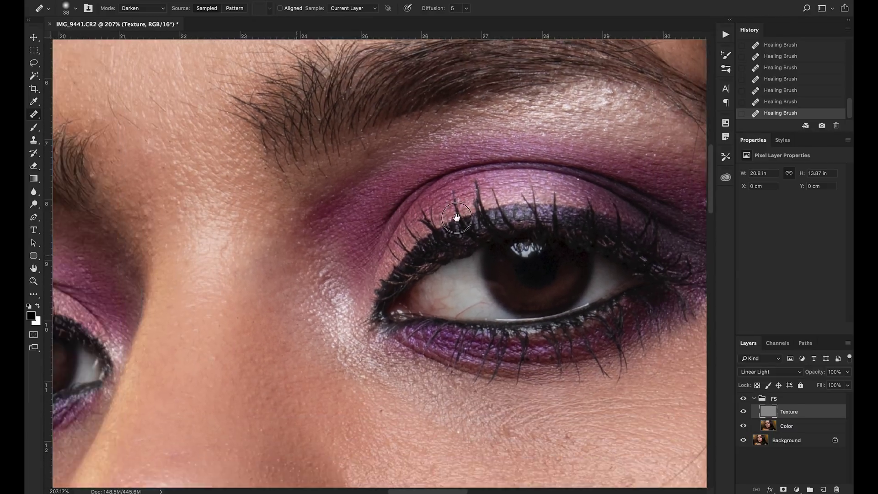
drag(412, 272, 143, 364)
drag(365, 244, 229, 238)
drag(501, 185, 520, 192)
scroll(519, 192, up, 3)
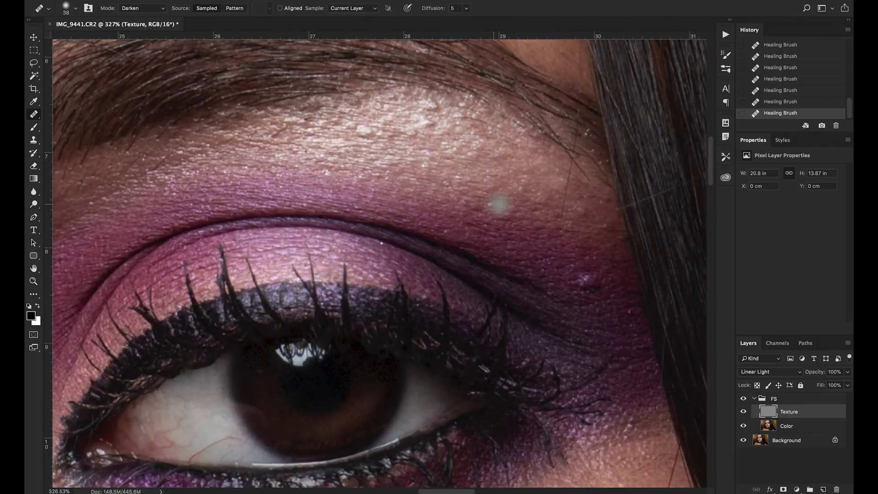
drag(394, 200, 380, 201)
drag(486, 210, 503, 210)
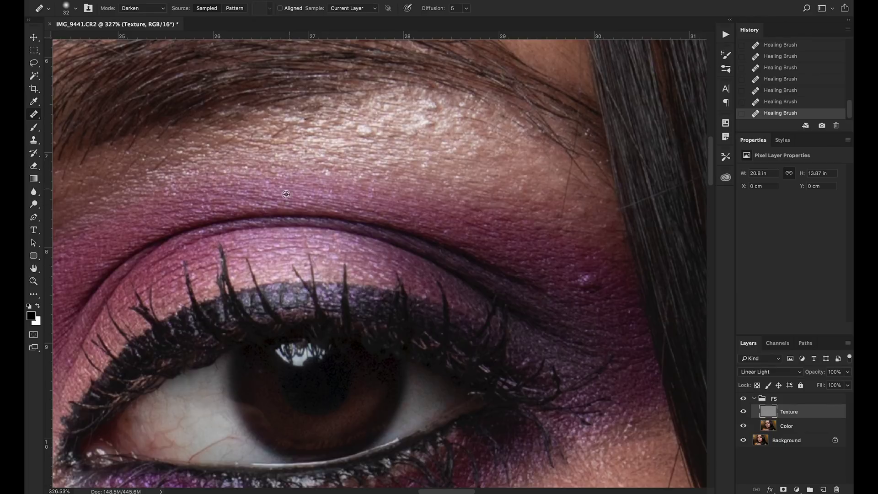
Heal the shiny bump and bright specks in the purple eyeshadow between the outer eye corner and the hair.
click(364, 131)
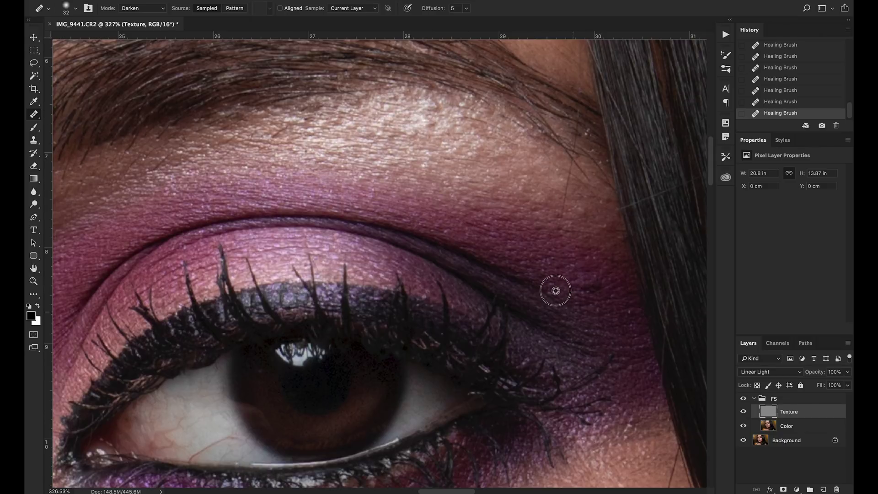
scroll(530, 223, down, 5)
scroll(529, 222, right, 5)
alt+click(518, 215)
click(497, 201)
alt+click(519, 220)
click(547, 224)
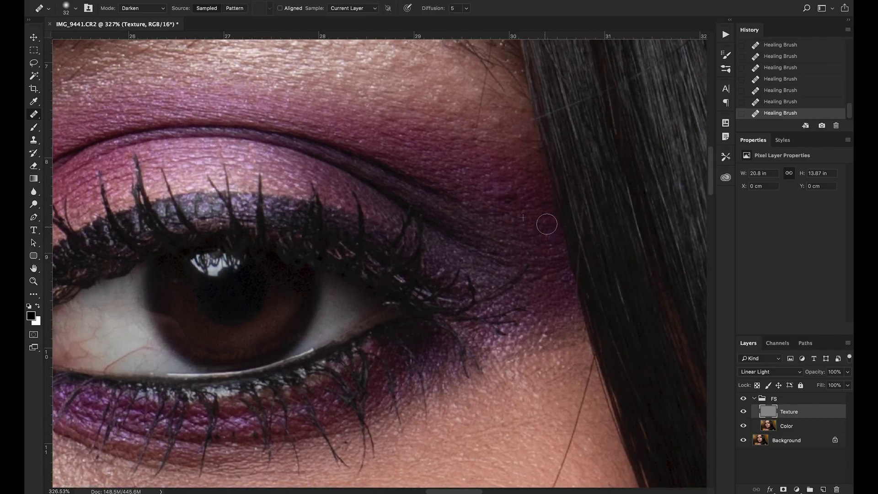
scroll(530, 309, down, 4)
scroll(529, 310, right, 4)
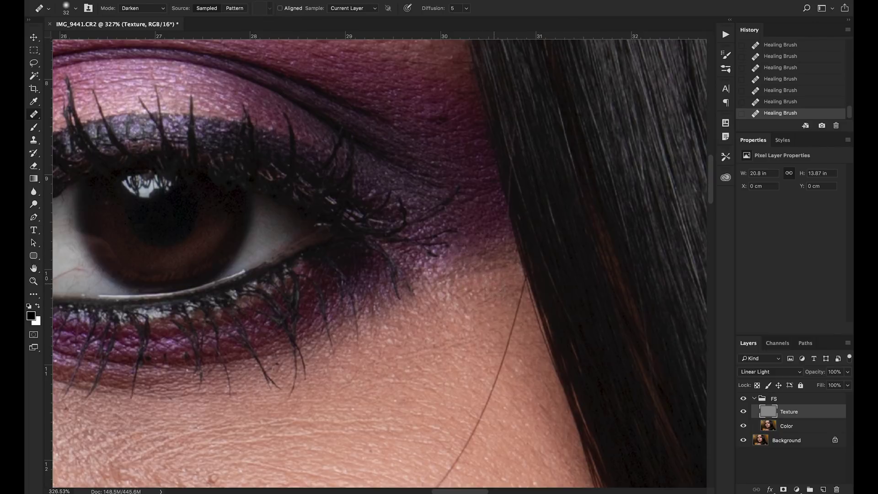
Set the Healing Brush mode to Lighten and heal the long dark stray hair curving from the hairline across the cheek under the eye.
scroll(342, 296, down, 10)
drag(345, 368, 413, 204)
scroll(393, 177, up, 4)
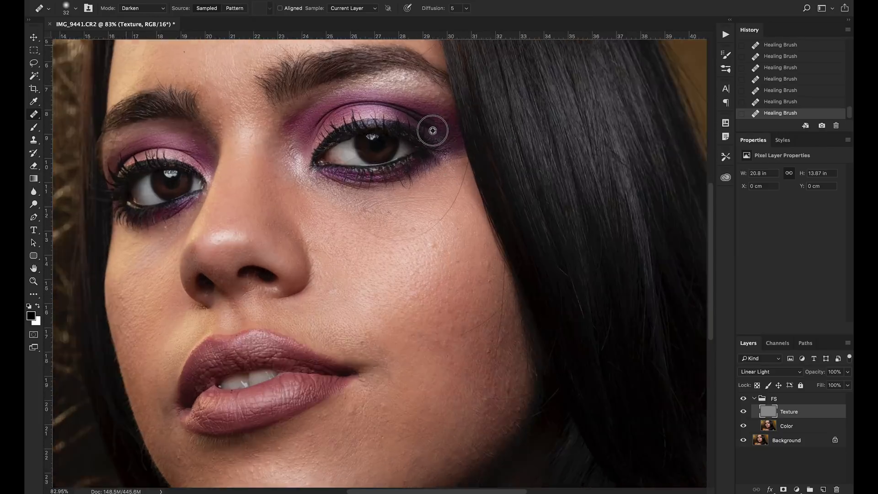
scroll(448, 253, up, 2)
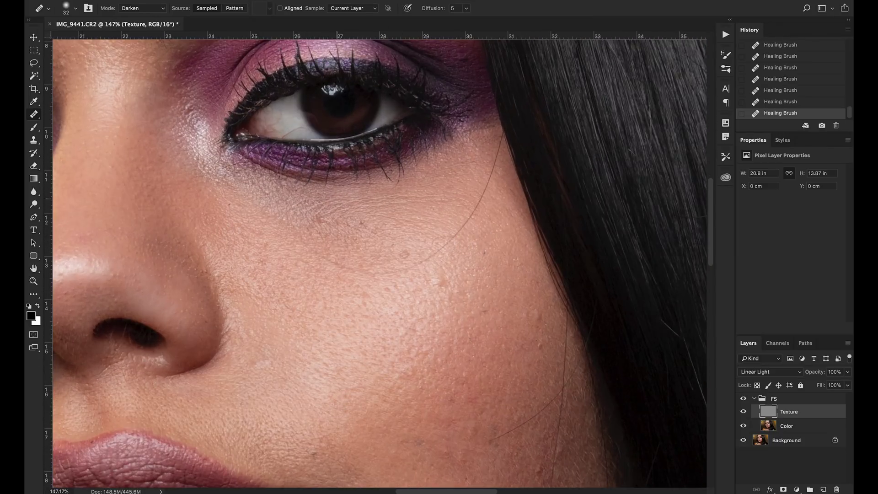
scroll(371, 271, up, 2)
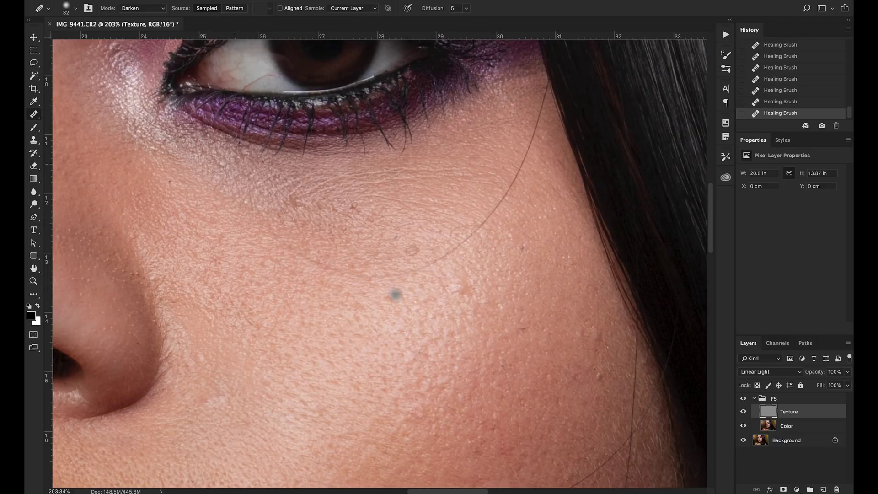
click(152, 13)
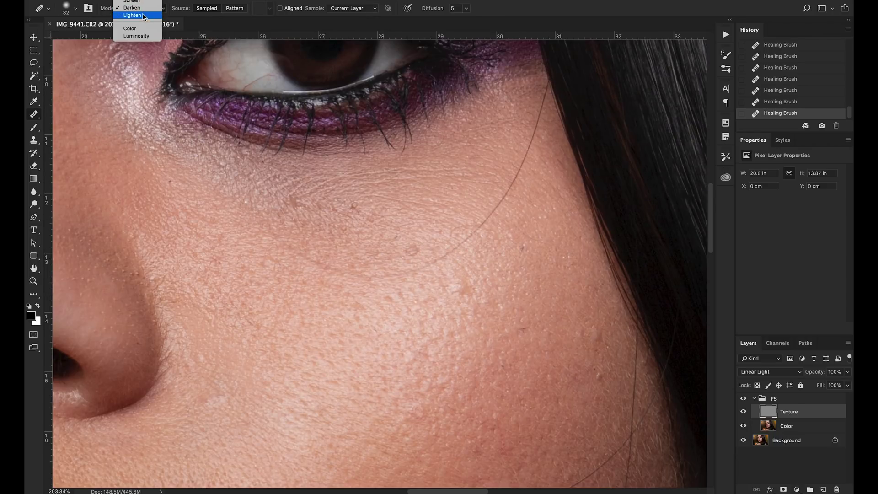
click(145, 18)
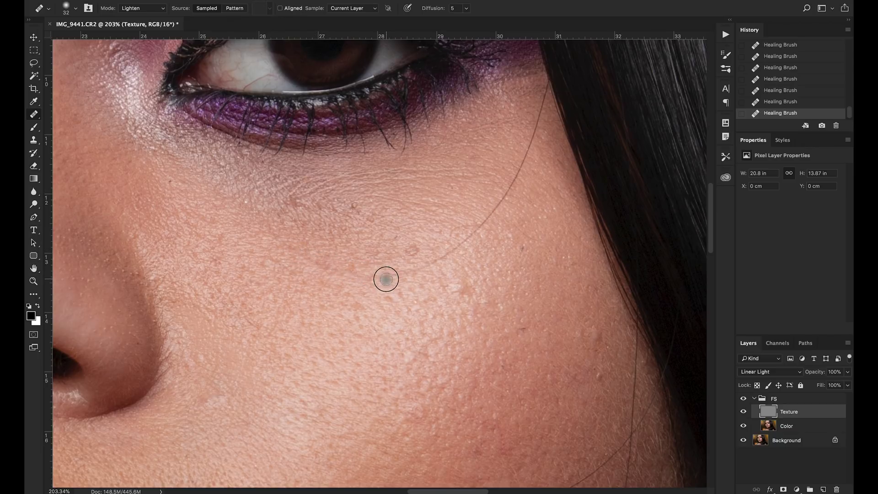
mouse_move(454, 252)
mouse_down()
mouse_move(510, 192)
mouse_move(521, 167)
mouse_move(505, 151)
mouse_move(517, 165)
mouse_move(547, 82)
mouse_up()
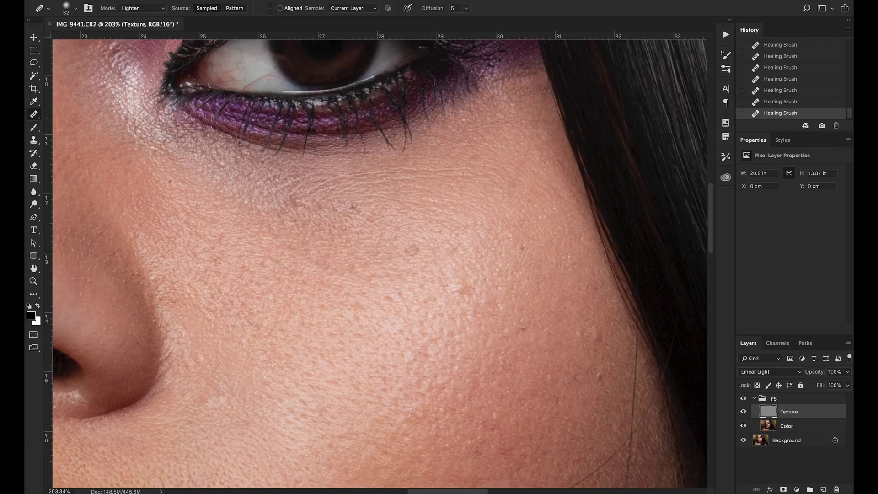
drag(550, 117, 586, 109)
drag(492, 158, 435, 192)
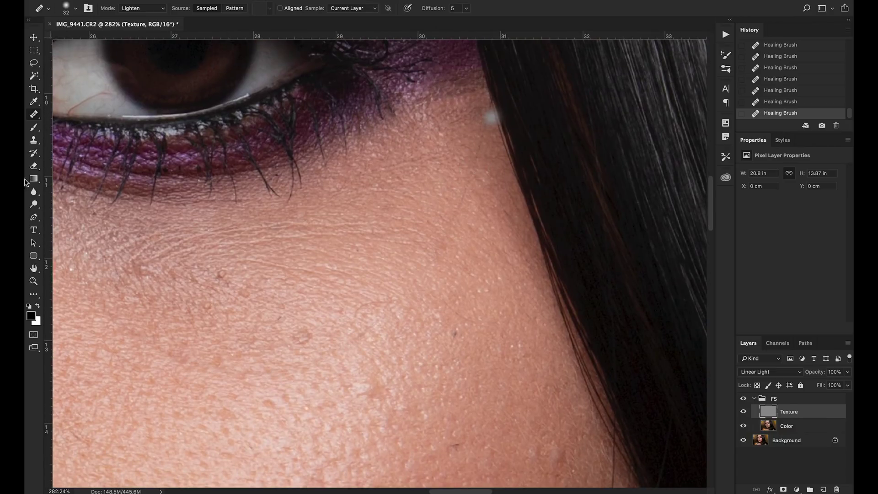
Switch to the Clone Stamp tool and clone clean skin texture over the stray hair remnant beside the hairline near the outer eye corner.
click(33, 140)
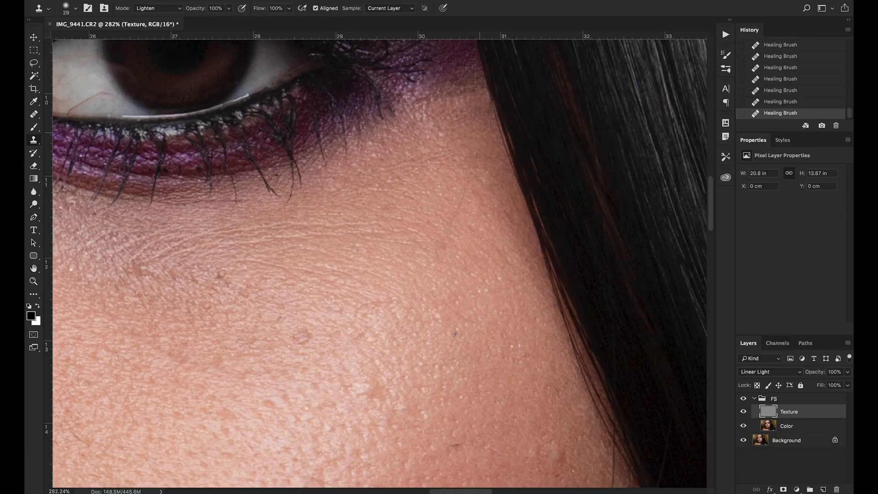
click(390, 307)
scroll(391, 308, down, 8)
scroll(404, 273, down, 5)
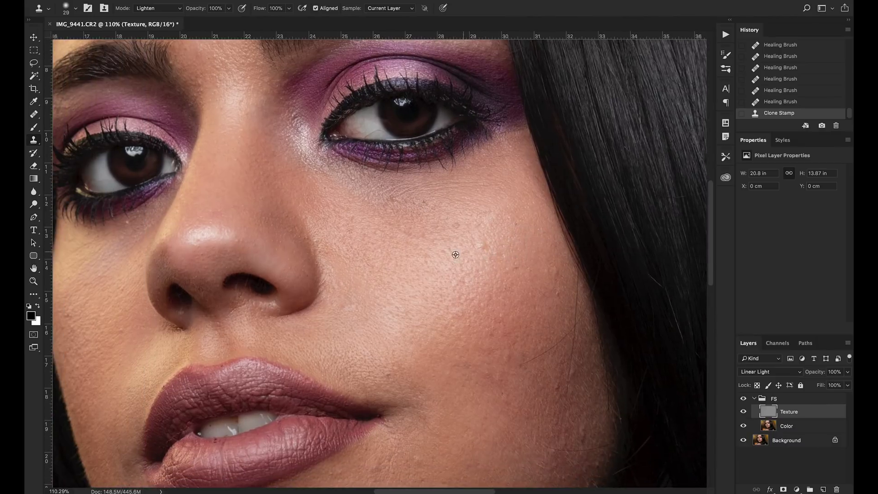
Sample nearby skin repeatedly and clone out the diagonal stray hair on the lower cheek.
scroll(467, 284, up, 8)
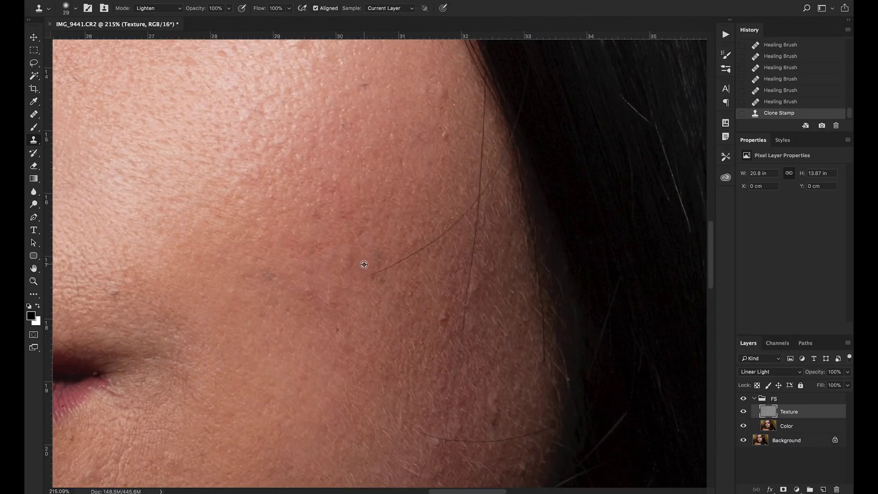
alt+click(364, 264)
mouse_move(371, 275)
mouse_down()
mouse_move(411, 258)
mouse_move(456, 222)
mouse_up()
alt+click(385, 265)
alt+click(424, 241)
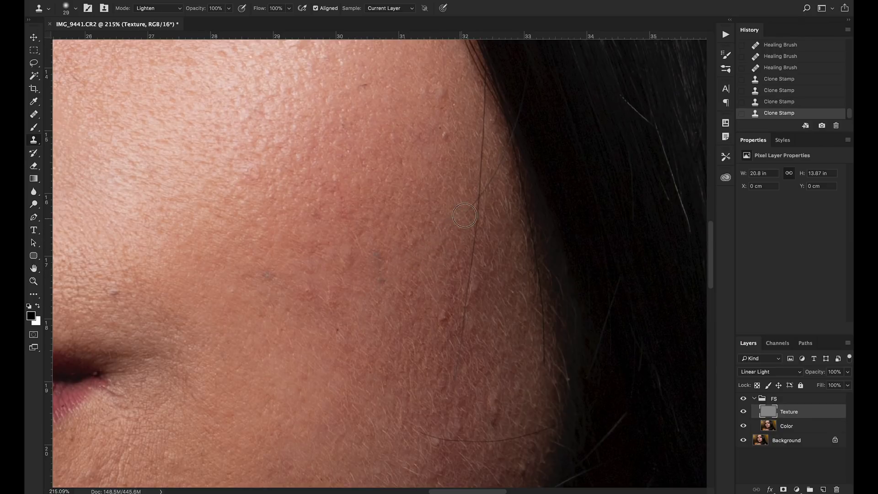
click(426, 191)
Examine the whole portrait, forehead, chin and jawline for remaining stray hairs and light facial fuzz.
scroll(425, 191, down, 6)
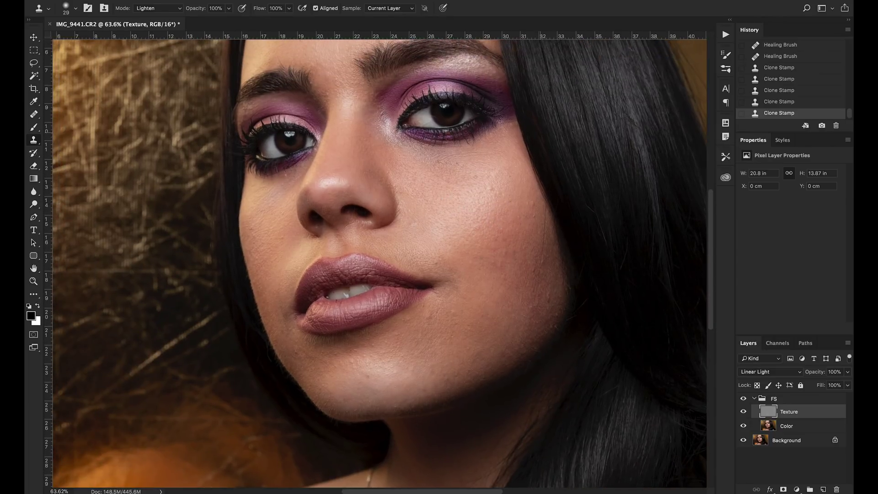
scroll(433, 169, down, 3)
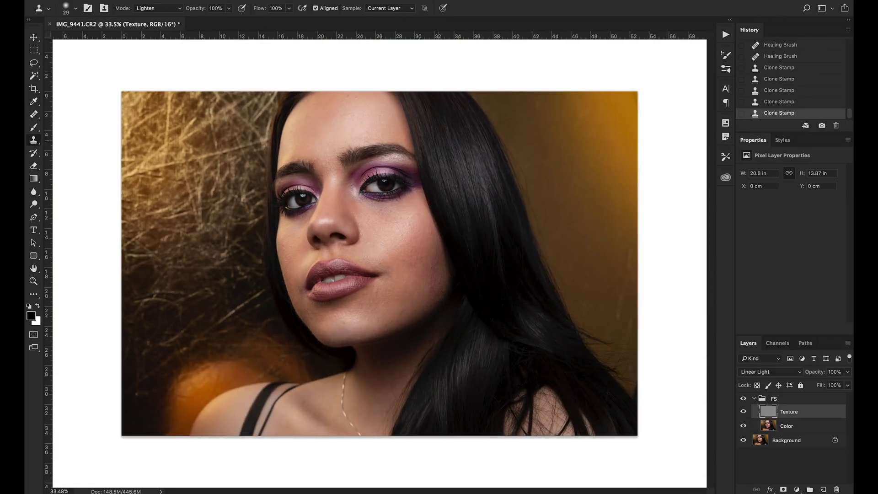
scroll(344, 228, up, 3)
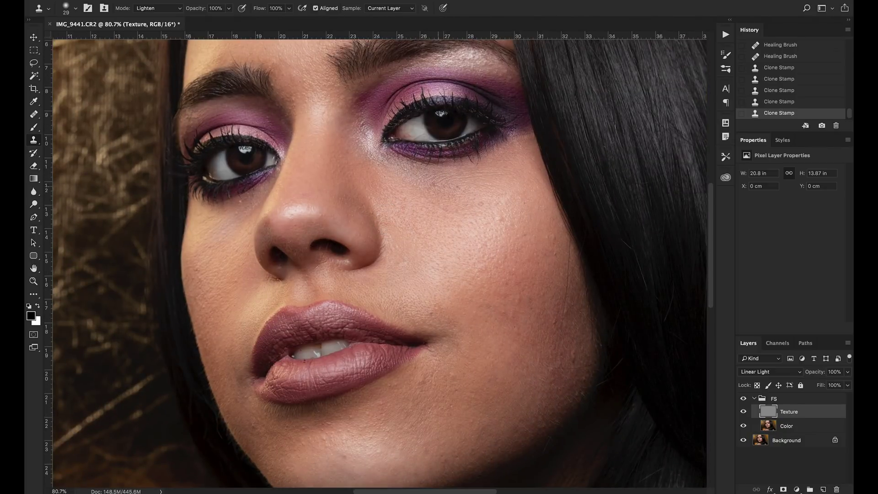
drag(375, 238, 330, 430)
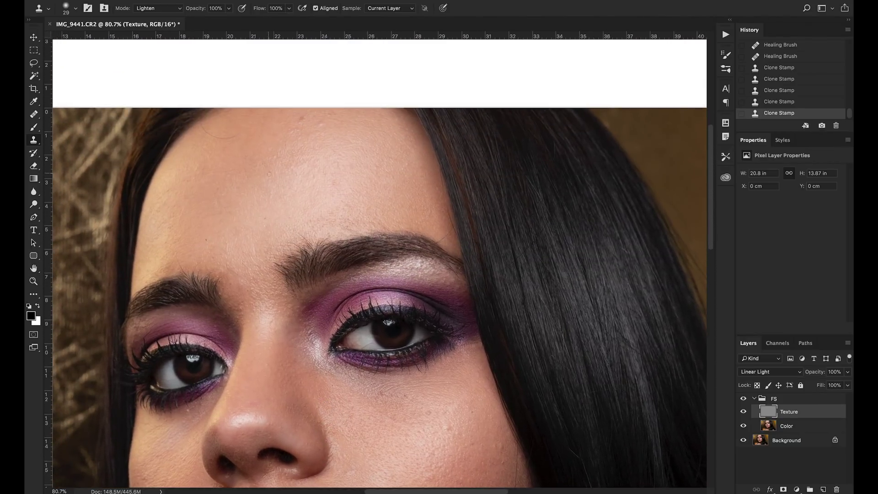
scroll(269, 174, down, 10)
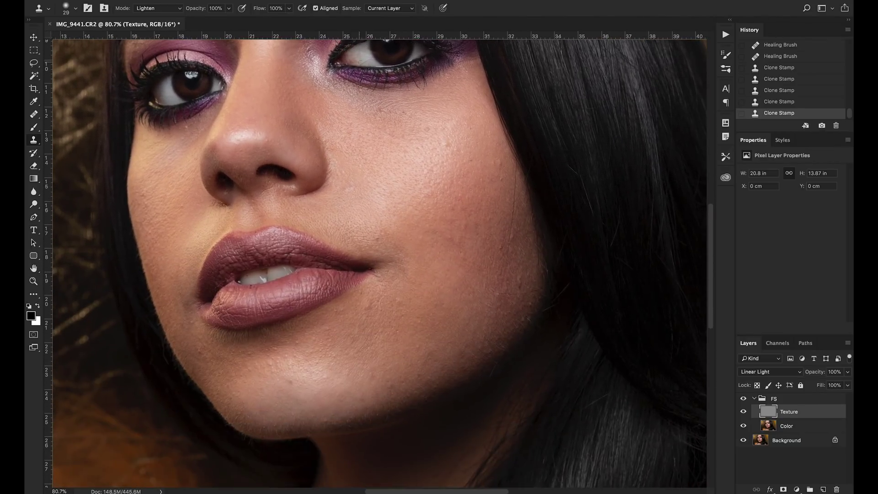
scroll(378, 225, down, 3)
scroll(451, 210, up, 5)
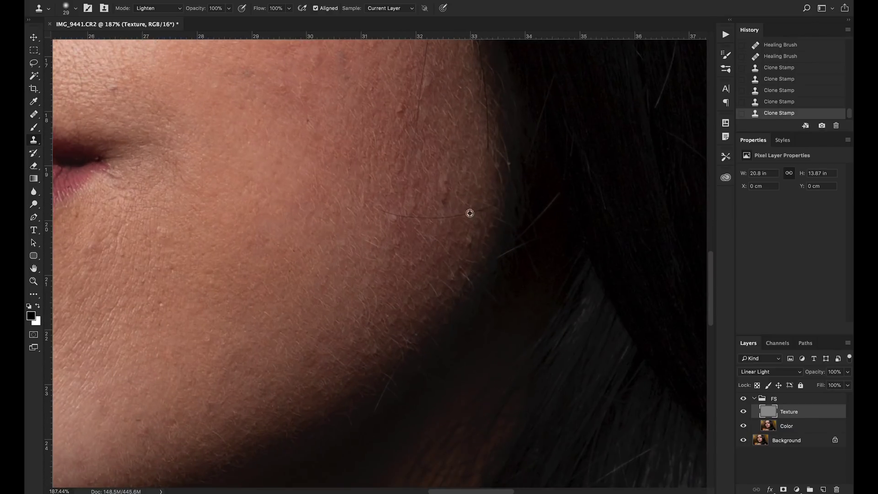
drag(354, 173, 380, 145)
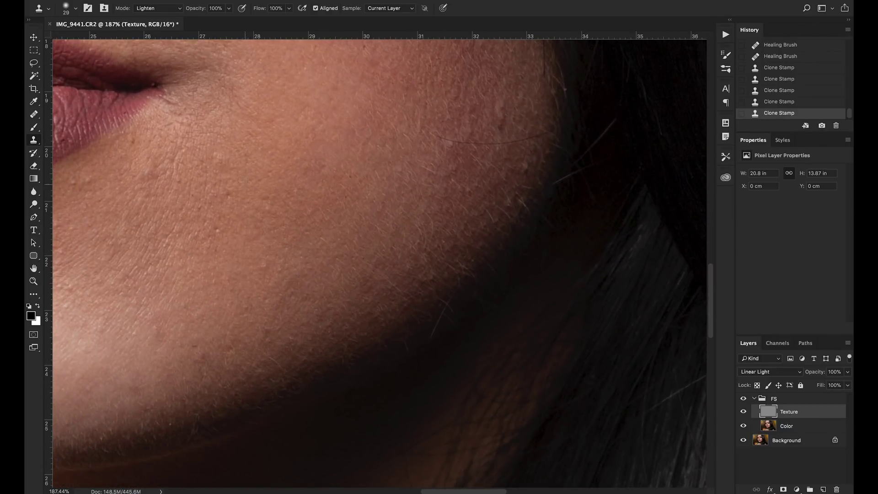
drag(211, 195, 354, 149)
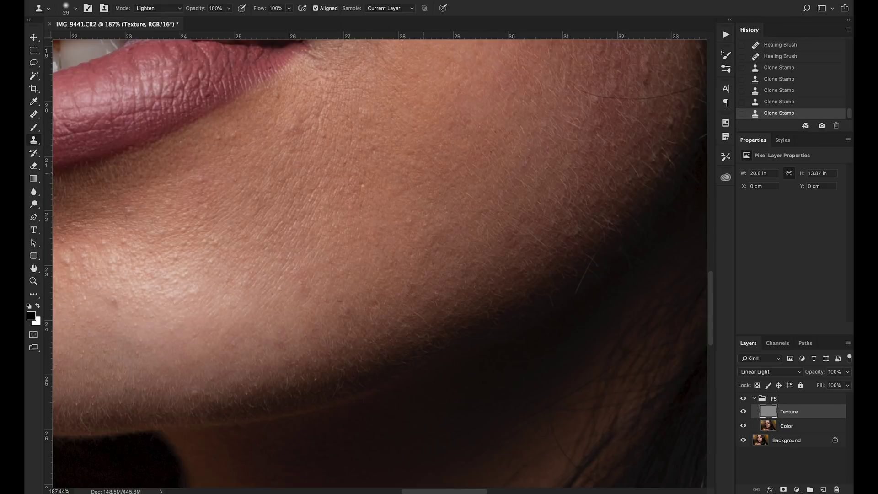
drag(402, 205, 234, 251)
drag(436, 188, 407, 228)
scroll(425, 183, up, 1)
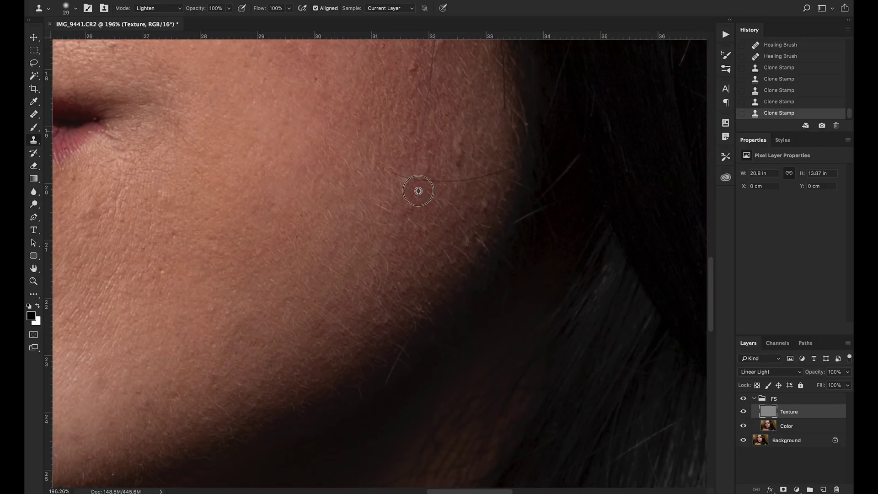
scroll(396, 182, up, 2)
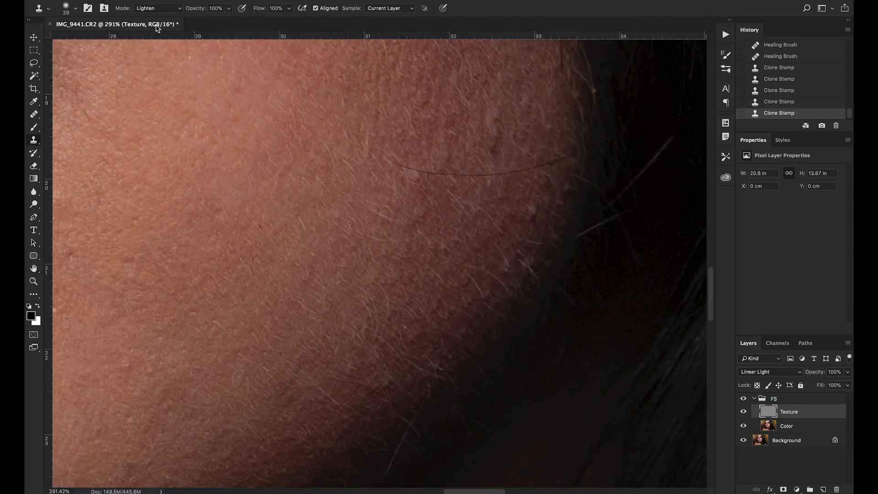
Set the Clone Stamp mode to Darken and clone sampled skin over the light fuzz on the lower cheek near the jaw.
click(163, 8)
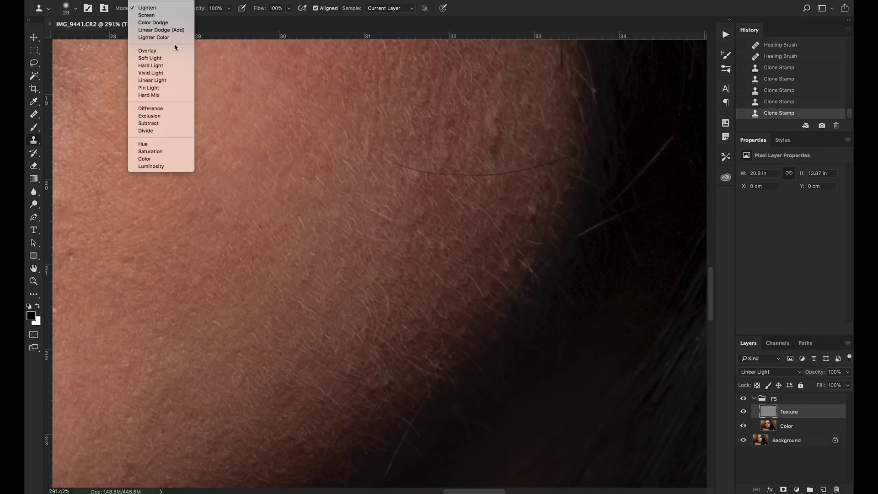
scroll(169, 18, up, 3)
click(170, 15)
alt+click(354, 222)
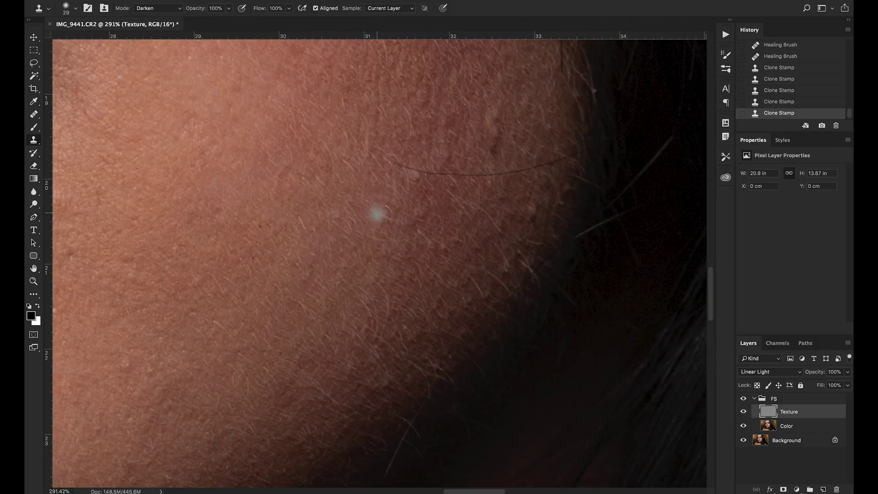
click(371, 218)
click(305, 212)
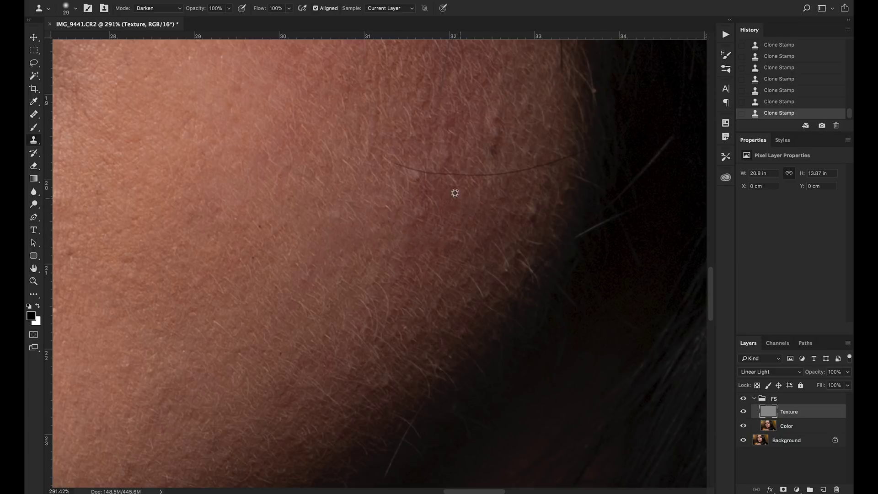
alt+click(443, 210)
drag(452, 167, 469, 184)
Clone sampled skin over the small light bumps on the side of the nose with the Clone Stamp in Darken mode.
scroll(345, 202, down, 10)
drag(318, 177, 403, 255)
drag(386, 183, 419, 232)
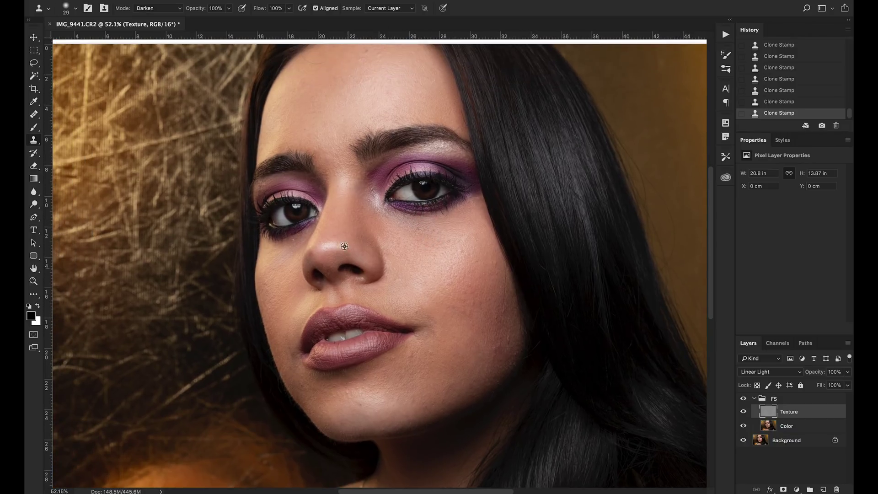
scroll(359, 206, up, 5)
scroll(419, 182, up, 10)
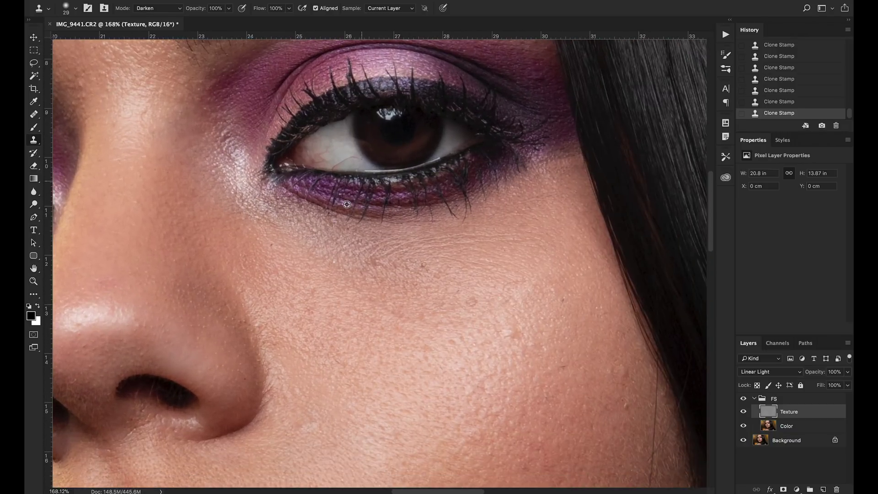
scroll(300, 234, down, 5)
scroll(378, 198, up, 4)
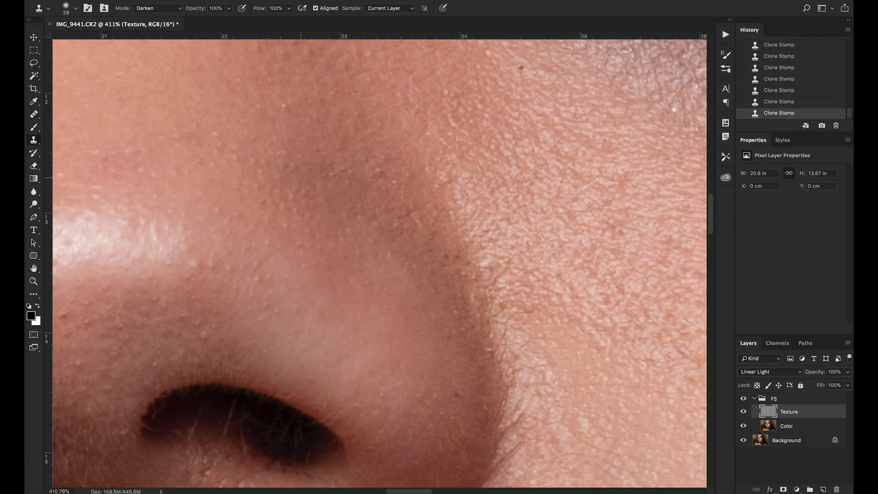
alt+click(201, 200)
drag(227, 219, 206, 220)
drag(283, 213, 229, 238)
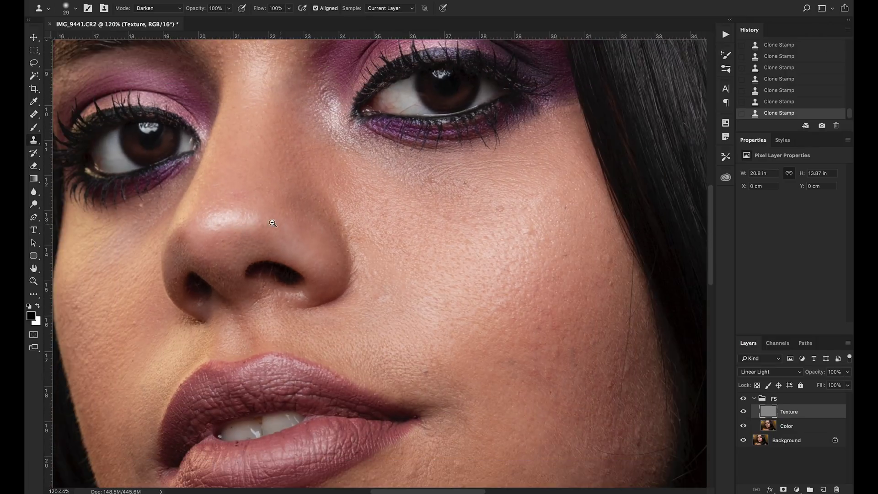
Compare the retouched nose, cheek and eye areas with the original by hiding and showing the FS group.
drag(279, 224, 369, 213)
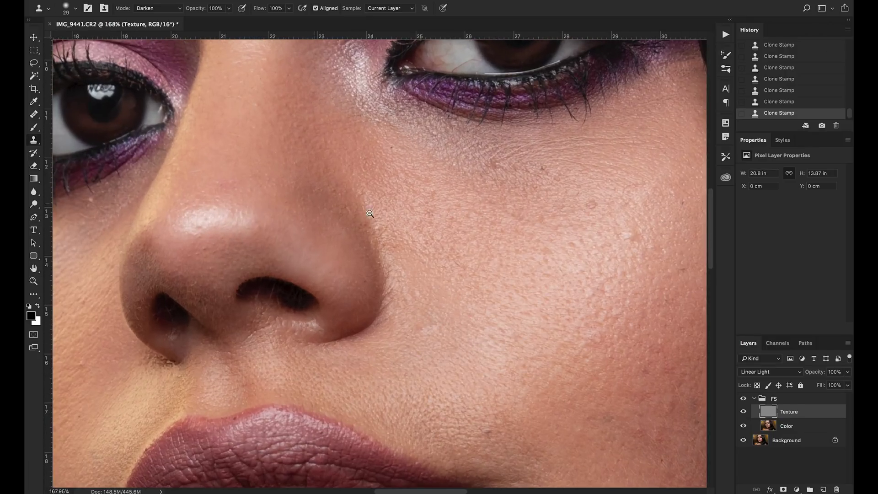
scroll(359, 286, up, 2)
click(743, 399)
click(743, 400)
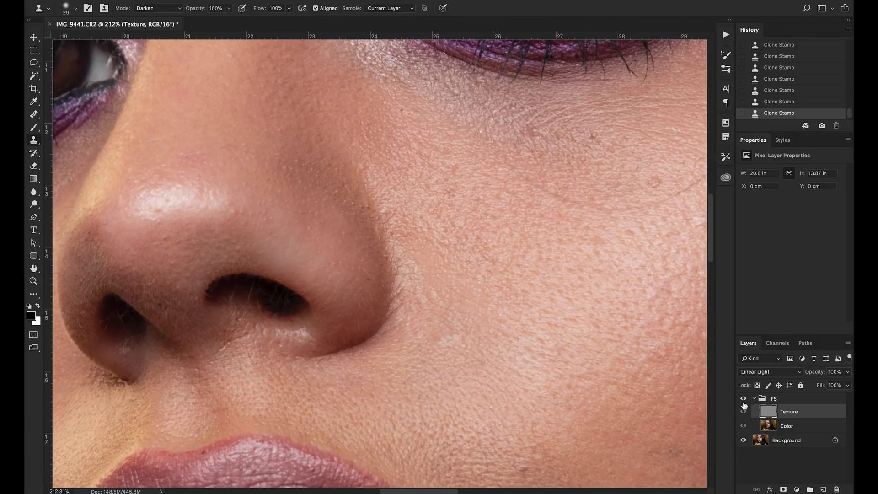
scroll(563, 315, down, 1)
scroll(563, 314, down, 4)
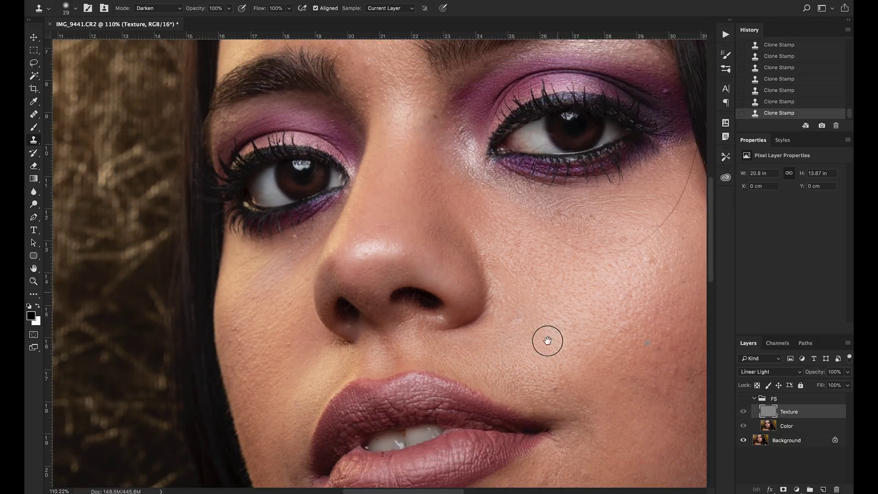
drag(549, 280, 523, 439)
drag(595, 314, 568, 308)
scroll(569, 308, up, 3)
click(742, 398)
click(742, 399)
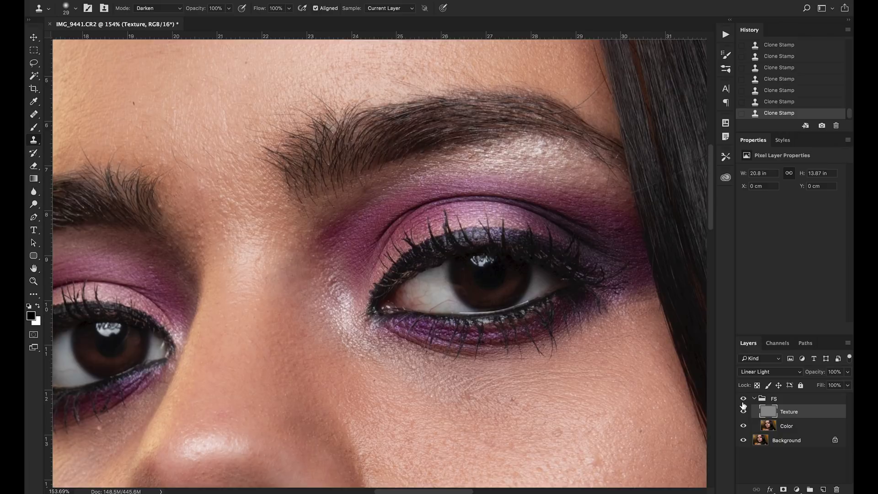
click(743, 399)
click(743, 399)
Examine the lower face and the long dark hair for crossing strands, comparing the hair with and without the Texture layer.
drag(540, 351, 480, 348)
drag(422, 278, 309, 190)
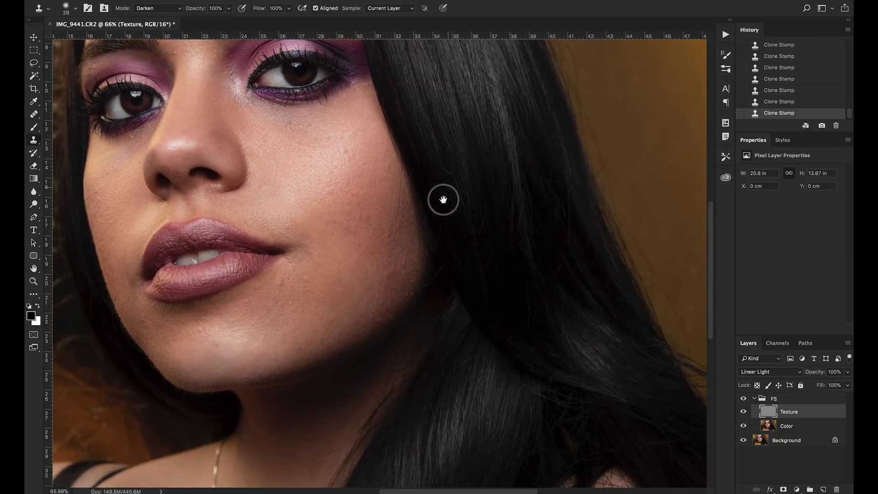
drag(289, 400, 402, 300)
drag(343, 306, 379, 317)
drag(528, 144, 301, 344)
drag(389, 202, 415, 222)
drag(447, 249, 412, 263)
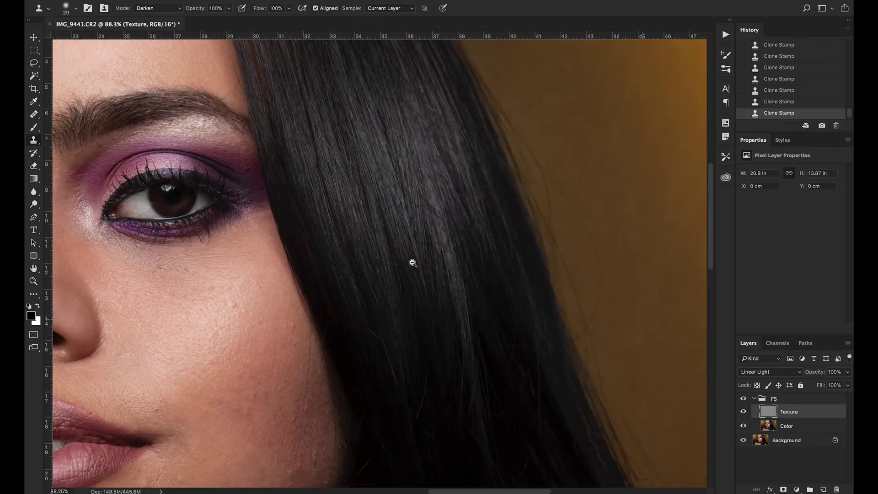
scroll(392, 226, up, 2)
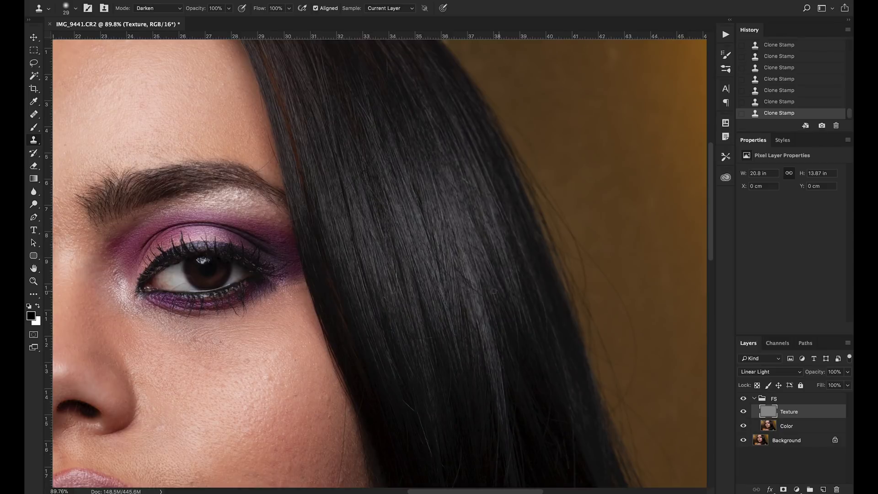
scroll(439, 276, down, 3)
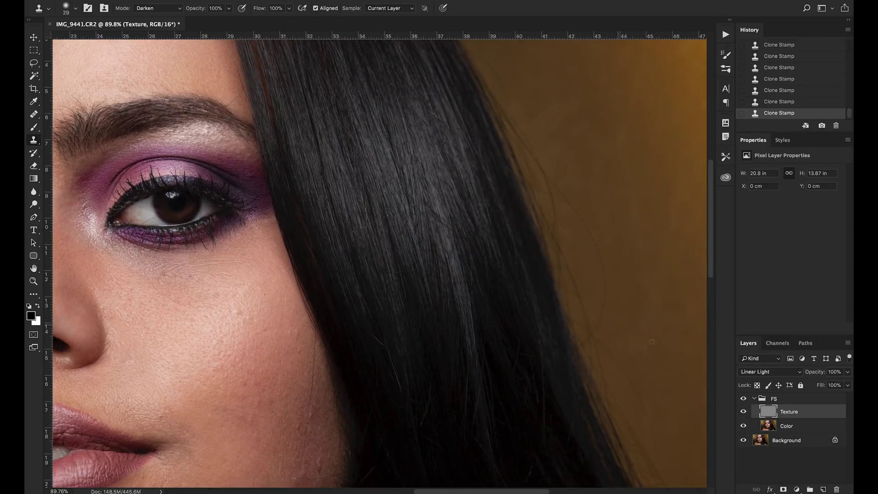
scroll(265, 205, up, 5)
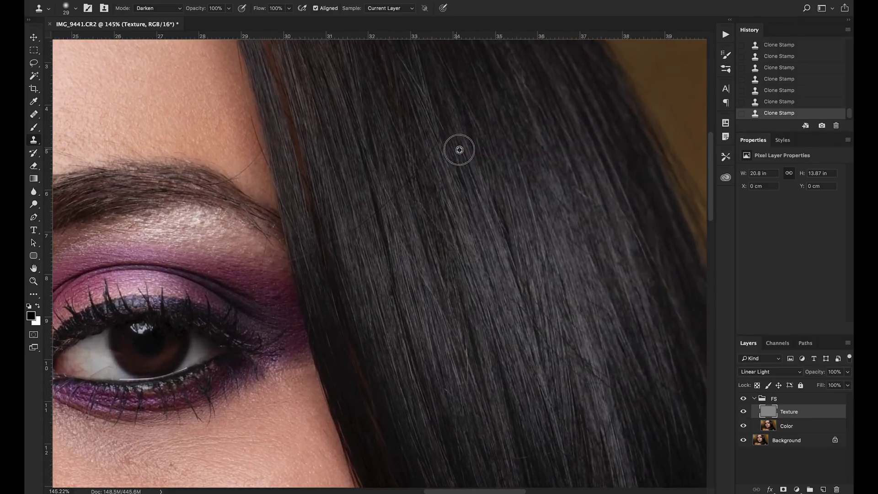
scroll(459, 149, up, 1)
click(744, 413)
click(744, 413)
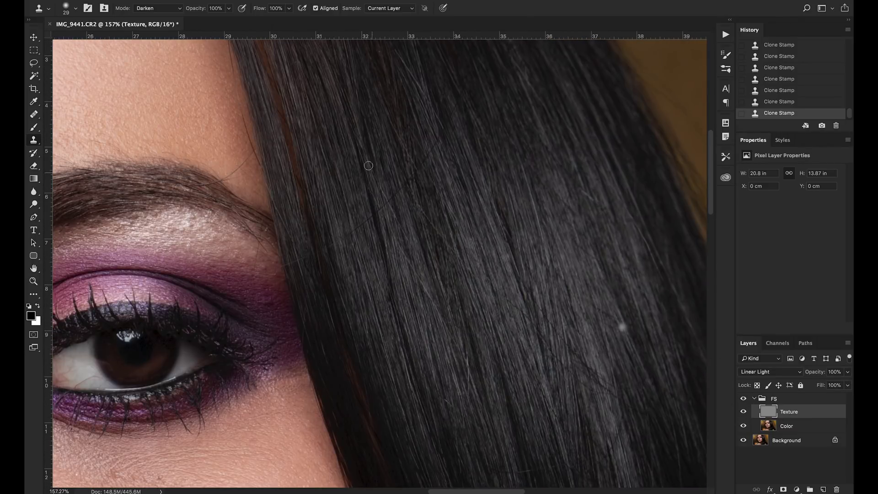
Set the Clone Stamp to Normal mode with a size 73 brush and clone hair texture over crossing strands beside the eye.
drag(374, 161, 384, 162)
click(161, 14)
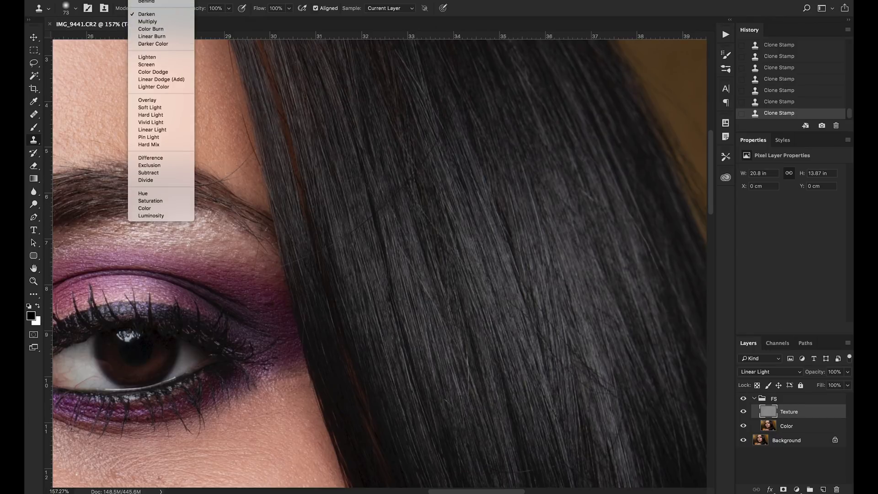
click(146, 0)
alt+click(388, 169)
mouse_move(393, 202)
mouse_down()
mouse_move(386, 203)
mouse_move(401, 186)
mouse_up()
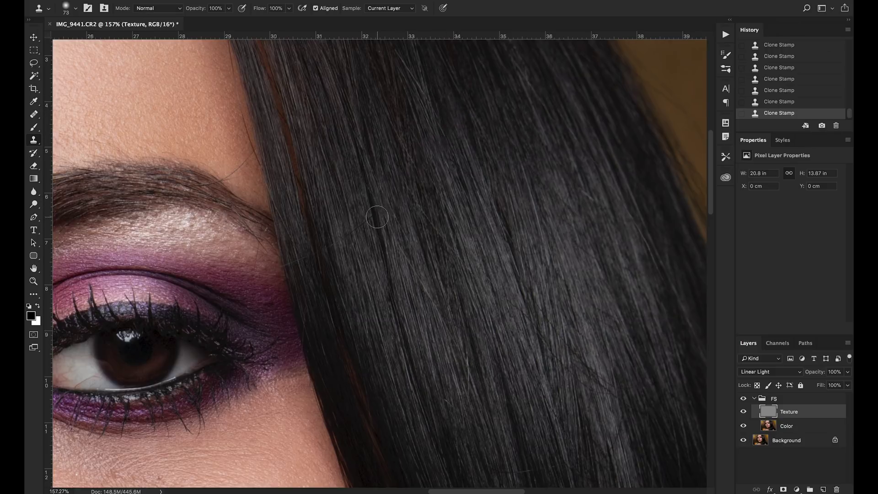
alt+click(349, 229)
mouse_move(332, 248)
mouse_down()
mouse_move(306, 259)
mouse_move(301, 251)
mouse_move(294, 263)
mouse_up()
Compare the portrait with and without the FS group and examine the cheek and chin for uneven skin.
click(743, 399)
click(743, 398)
scroll(410, 232, down, 5)
scroll(364, 259, up, 2)
scroll(397, 239, down, 5)
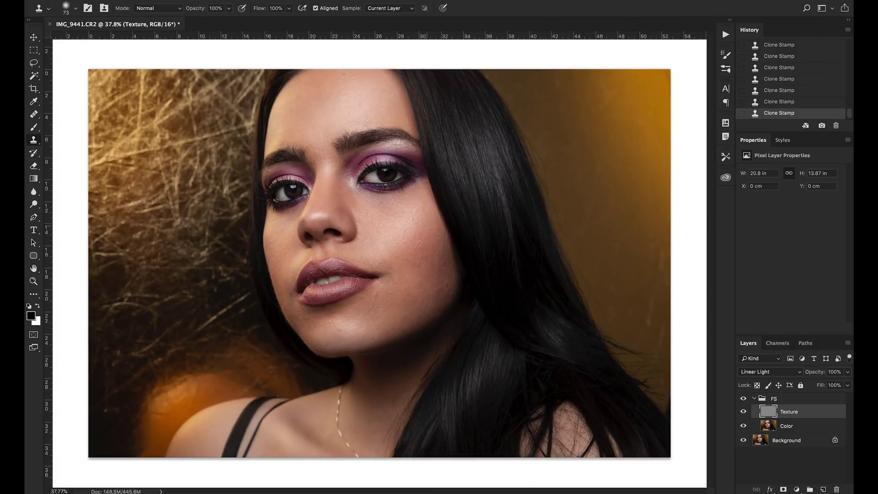
scroll(355, 306, up, 5)
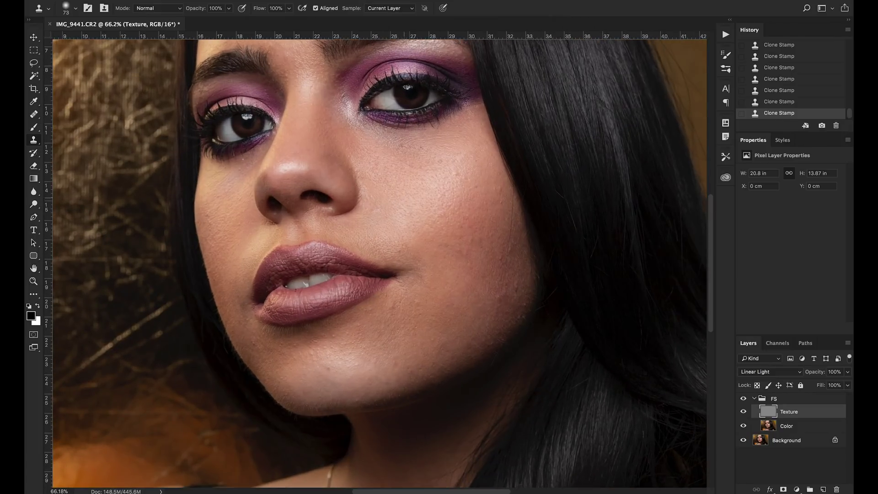
drag(358, 312, 431, 275)
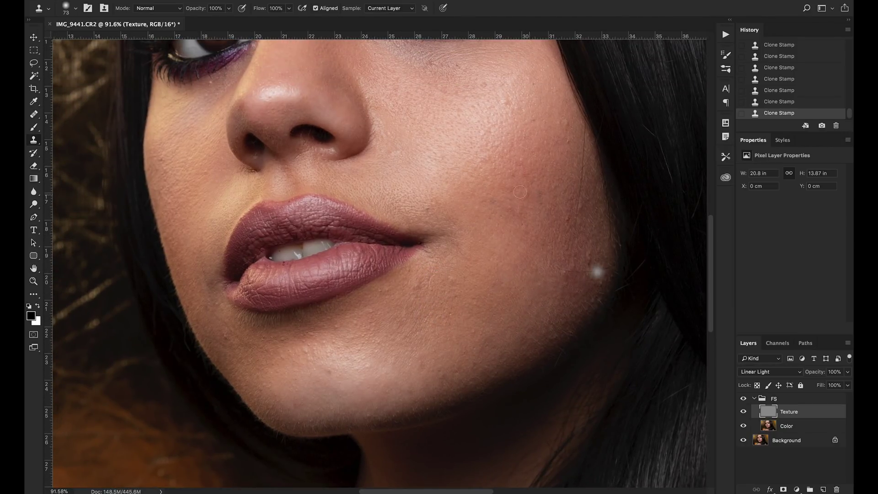
alt+click(503, 256)
alt+click(425, 267)
Select the Color layer, switch to the Healing Brush at size 84, and hide the Texture layer around the chin.
click(803, 425)
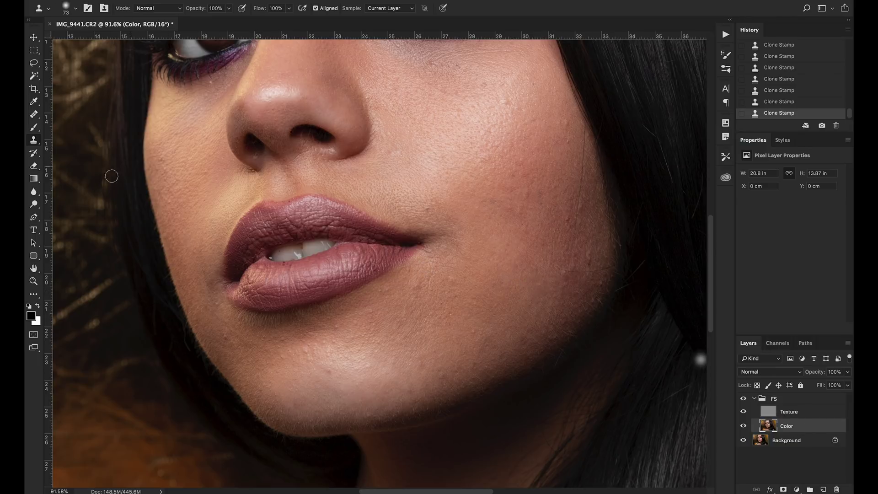
click(35, 116)
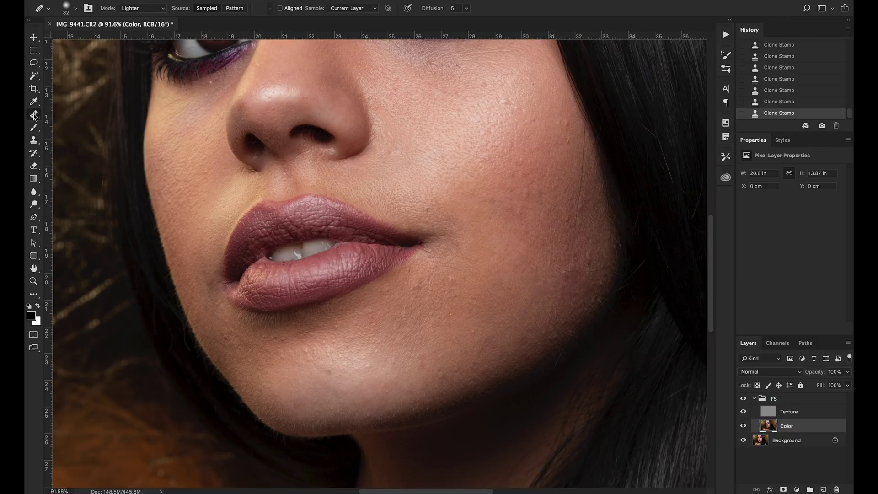
scroll(427, 365, up, 3)
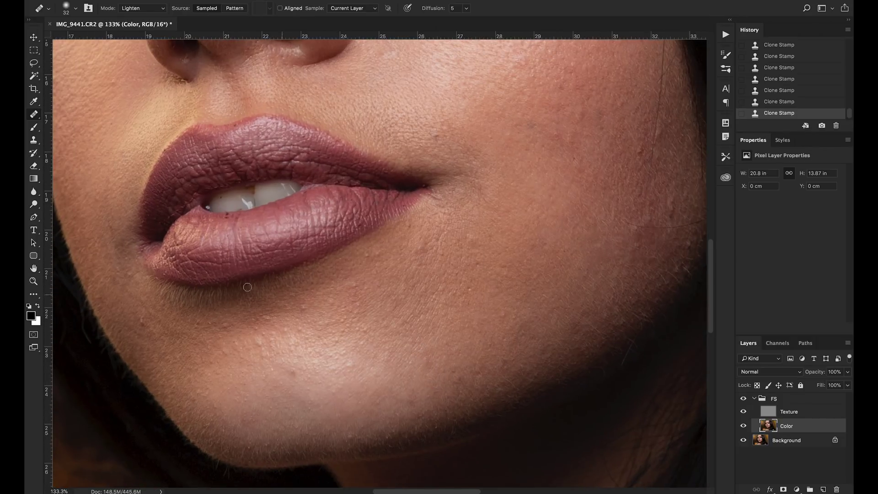
scroll(430, 347, up, 2)
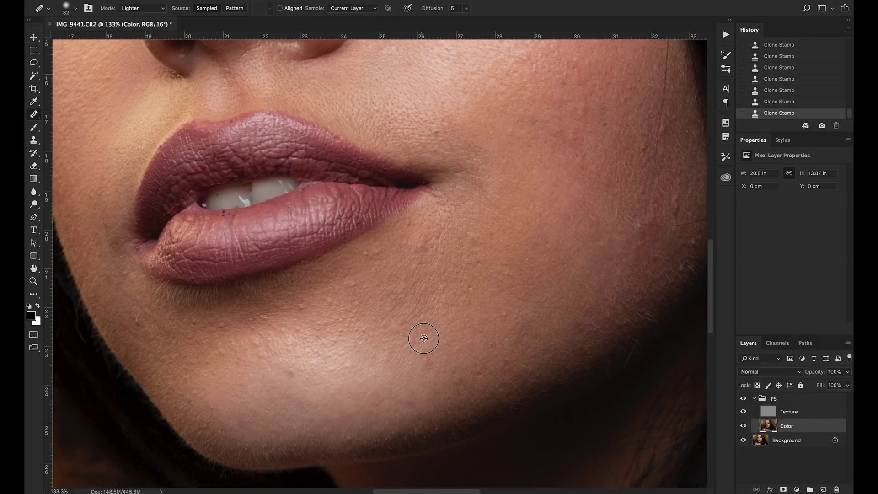
drag(422, 337, 402, 266)
scroll(450, 266, up, 2)
drag(470, 255, 494, 256)
click(744, 412)
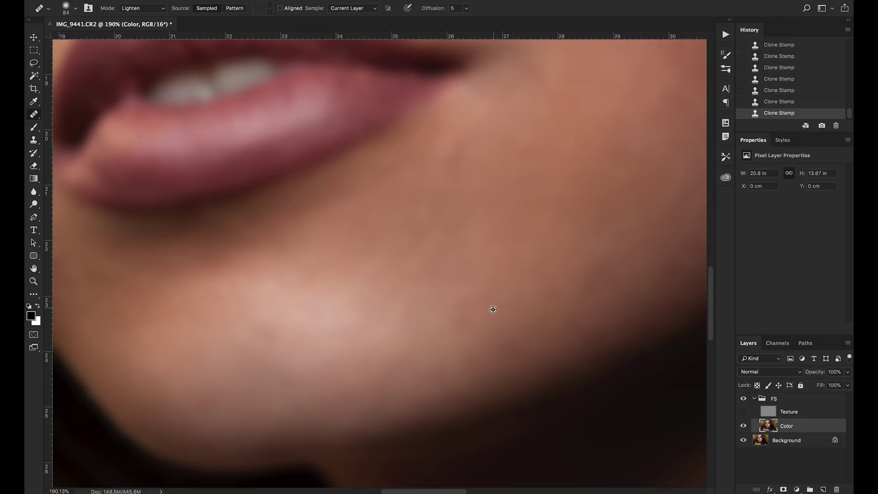
Heal the dark blotch between the chin and lower cheek in Lighten mode, then undo the extra stroke near the chin highlight.
click(463, 315)
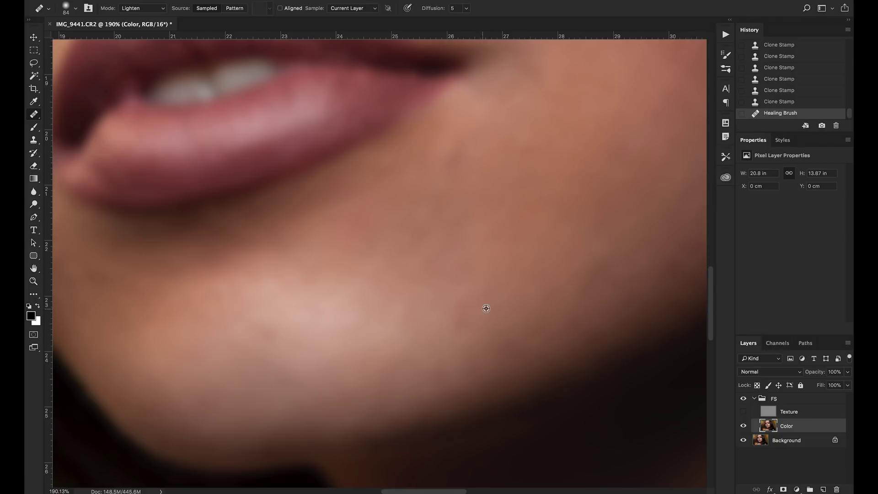
click(461, 322)
click(468, 320)
click(459, 315)
click(463, 308)
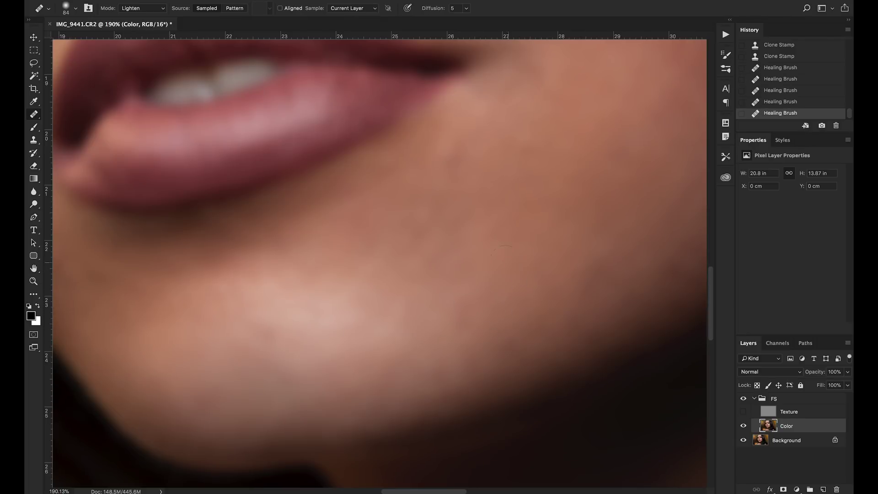
click(387, 281)
key(ctrl+z)
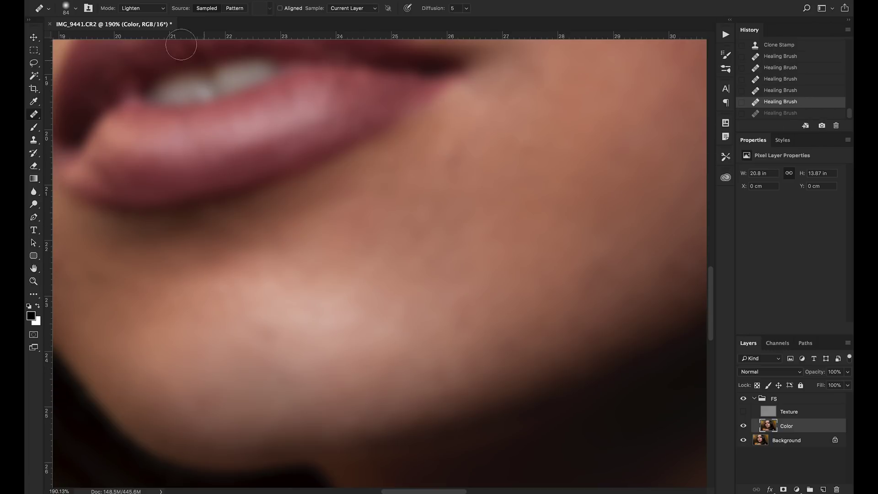
Set the Healing Brush mode to Normal and heal the discoloured patches around the chin highlight with sampled nearby skin.
click(140, 8)
click(133, 1)
alt+click(459, 304)
click(363, 318)
alt+click(497, 313)
click(507, 342)
click(455, 315)
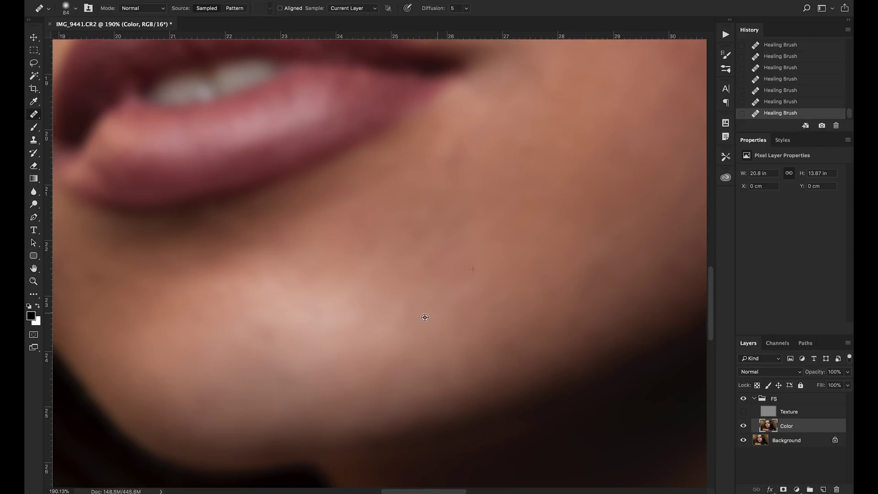
Resample clean color repeatedly and heal the remaining blotches across the chin and lower cheek on the Color layer.
alt+click(338, 304)
alt+click(305, 323)
click(583, 234)
alt+click(400, 239)
drag(412, 369, 399, 364)
alt+click(385, 333)
Show the Texture layer again over the healed chin colors.
scroll(439, 288, up, 1)
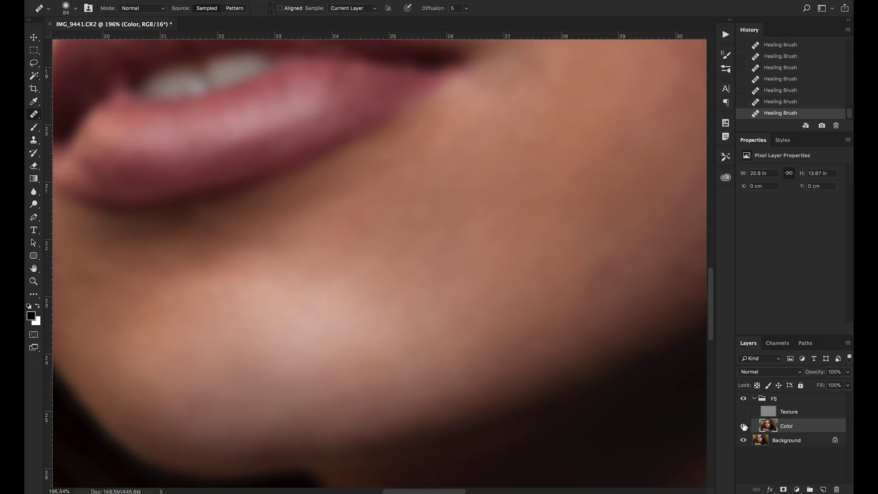
click(743, 413)
click(743, 413)
click(744, 412)
Compare the healed lower face with the original by repeatedly hiding and showing the FS group.
click(743, 399)
click(742, 400)
click(742, 401)
click(743, 399)
click(743, 399)
click(743, 399)
click(746, 400)
click(746, 400)
drag(529, 349, 488, 308)
click(743, 399)
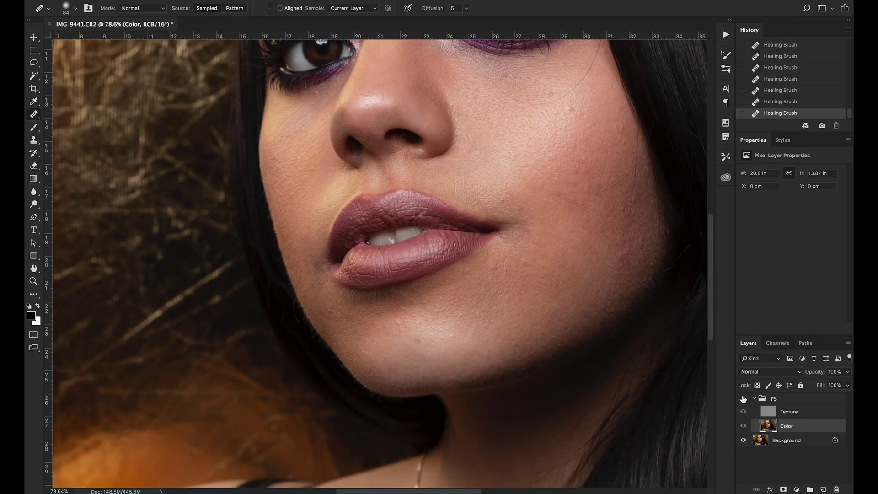
click(743, 399)
click(743, 400)
click(743, 399)
Examine the whole portrait, cheeks, nose and eye areas for remaining uneven color.
drag(524, 284, 443, 282)
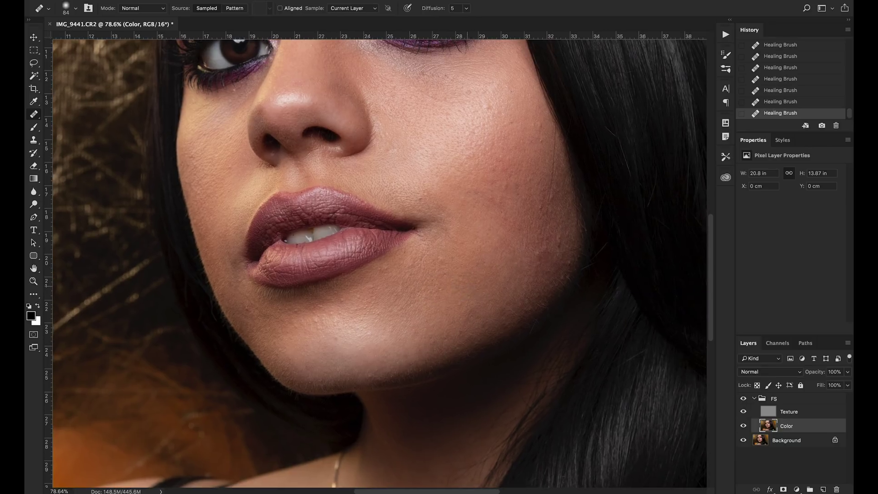
click(476, 291)
mouse_move(431, 360)
mouse_down()
mouse_move(433, 325)
mouse_move(426, 369)
mouse_up()
drag(426, 400, 448, 198)
key(ctrl+0)
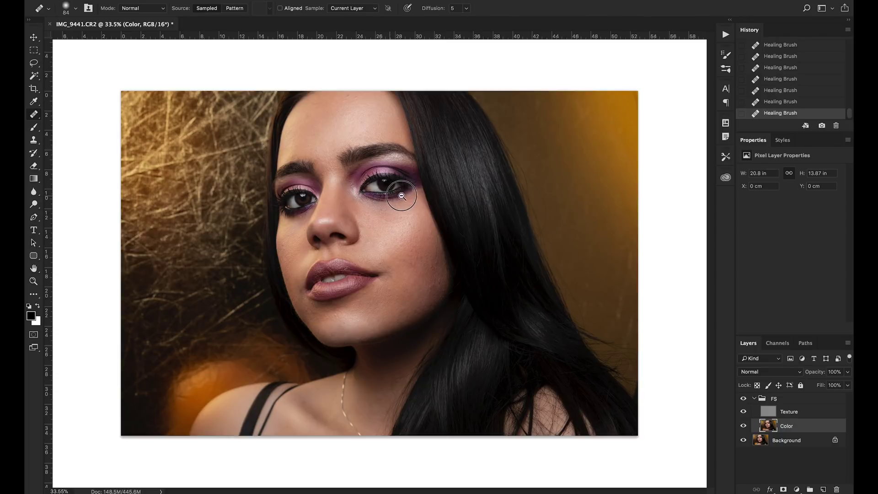
scroll(400, 205, up, 3)
click(403, 234)
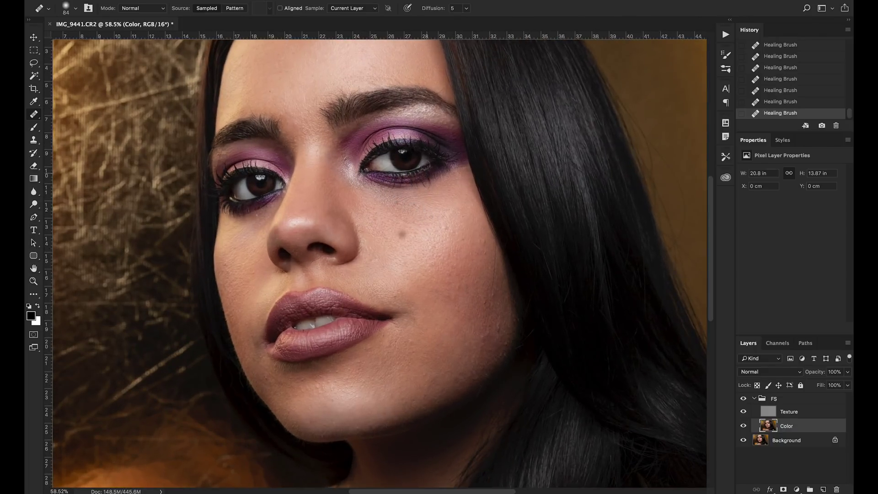
click(548, 299)
drag(308, 149, 338, 138)
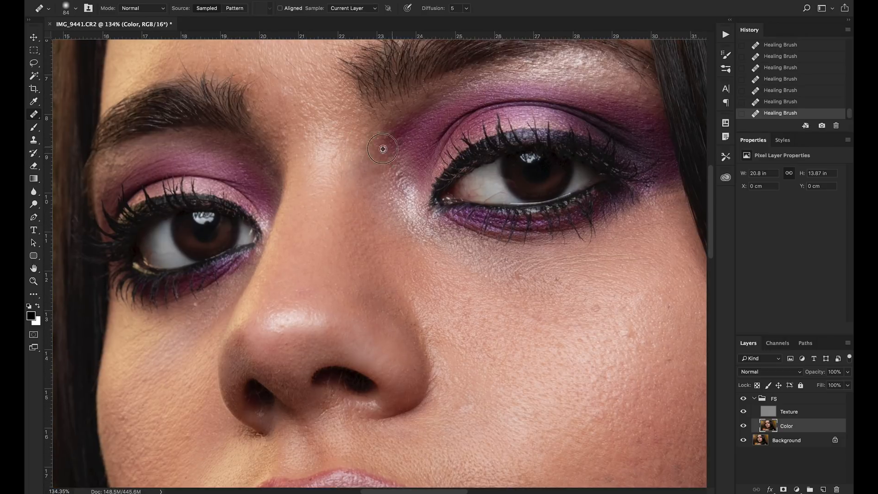
drag(391, 148, 353, 157)
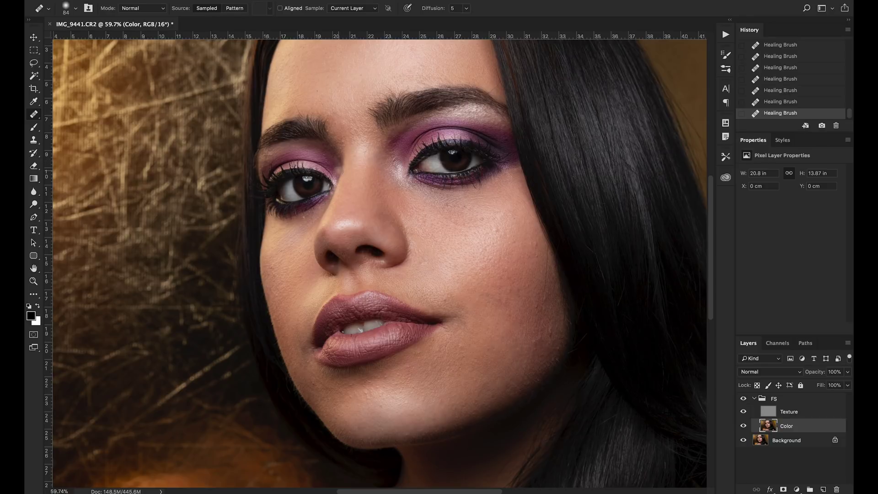
Heal the leftover stray hairs and spots across the forehead and around the eyebrows on the Texture layer with Diffusion 1.
click(489, 134)
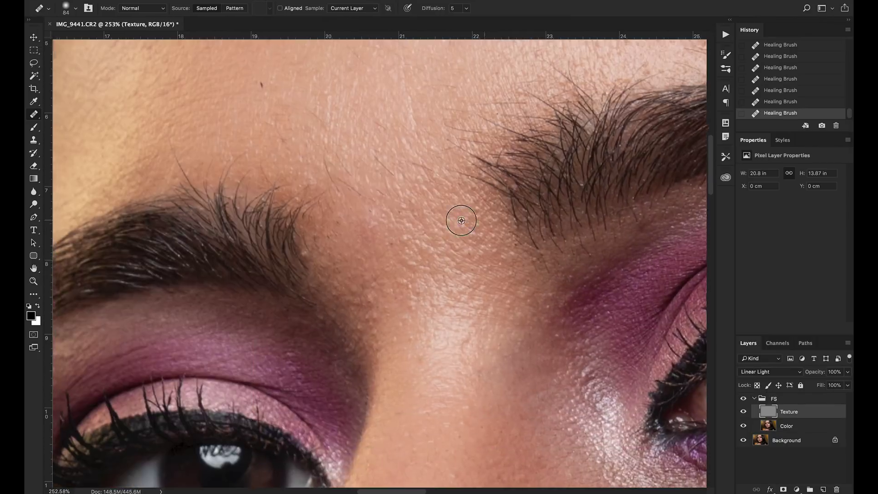
scroll(461, 220, up, 2)
scroll(461, 220, right, 3)
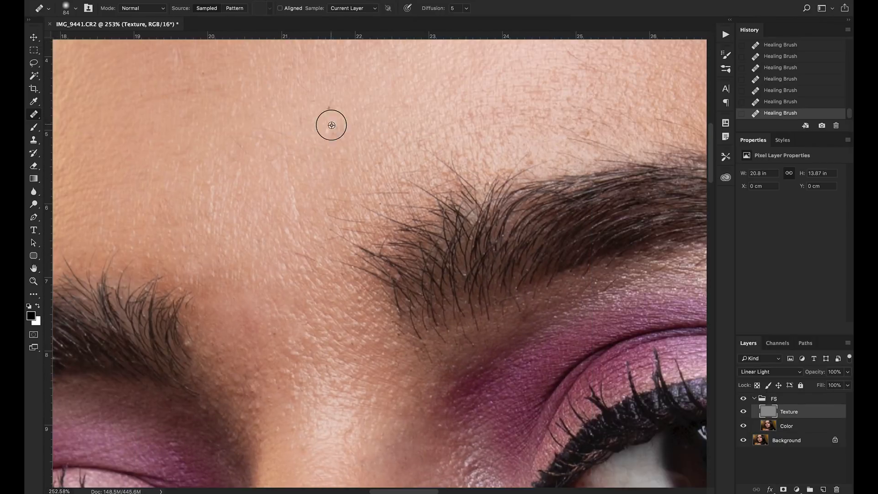
scroll(264, 275, up, 3)
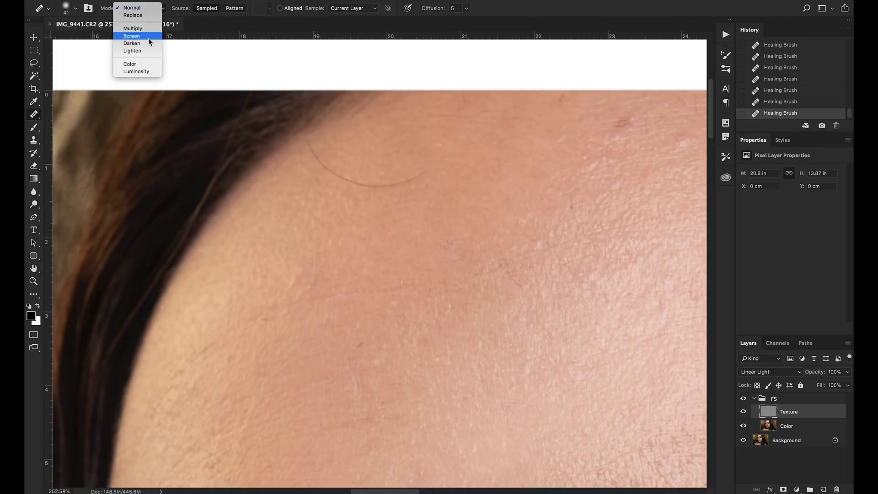
click(149, 39)
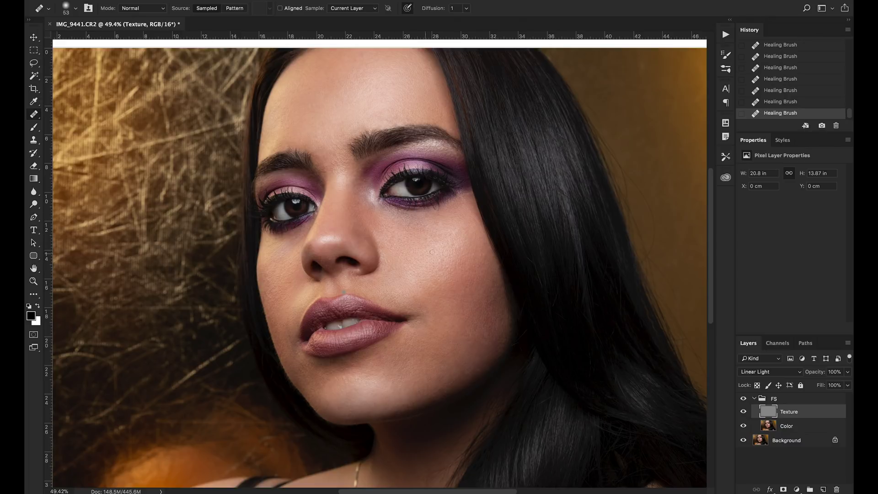
Examine the whole retouched face, then the forehead and eye area up close, for remaining flaws.
scroll(369, 210, up, 8)
scroll(377, 203, down, 6)
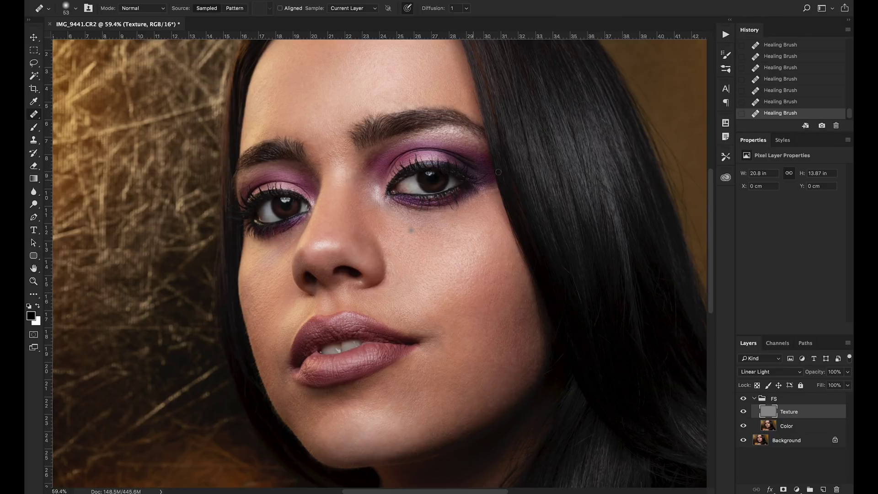
click(425, 277)
click(405, 261)
scroll(446, 179, up, 3)
drag(429, 211, 480, 364)
drag(435, 247, 451, 247)
scroll(451, 247, up, 1)
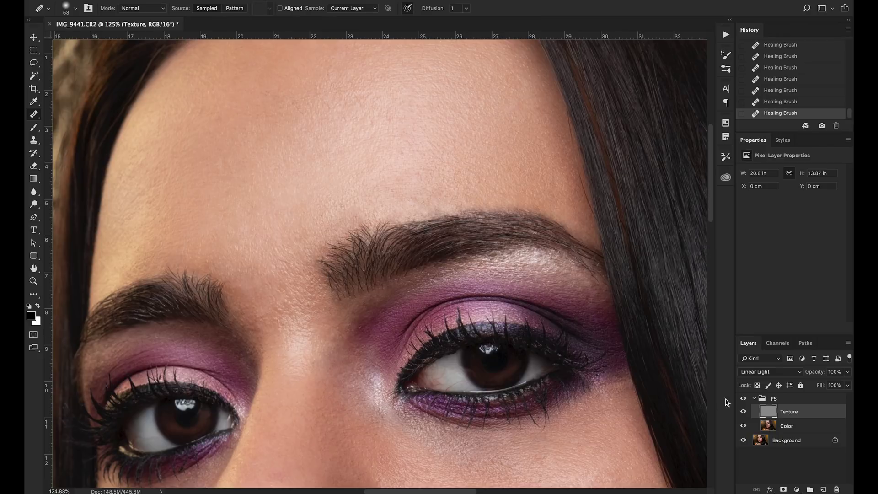
Compare the retouched forehead, eyebrows and eyes with the original by repeatedly hiding and showing the FS group.
click(743, 398)
click(743, 398)
click(743, 399)
click(744, 399)
click(743, 400)
click(744, 399)
click(743, 399)
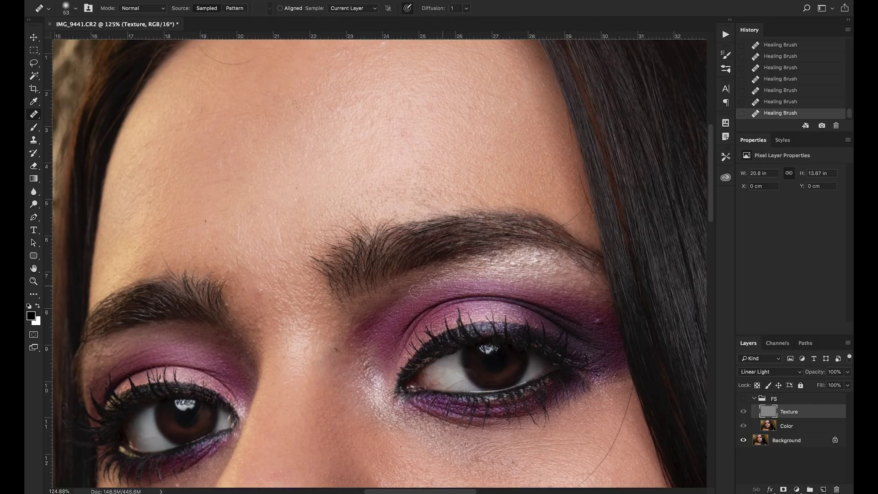
click(744, 399)
click(743, 399)
click(744, 400)
click(743, 400)
click(744, 400)
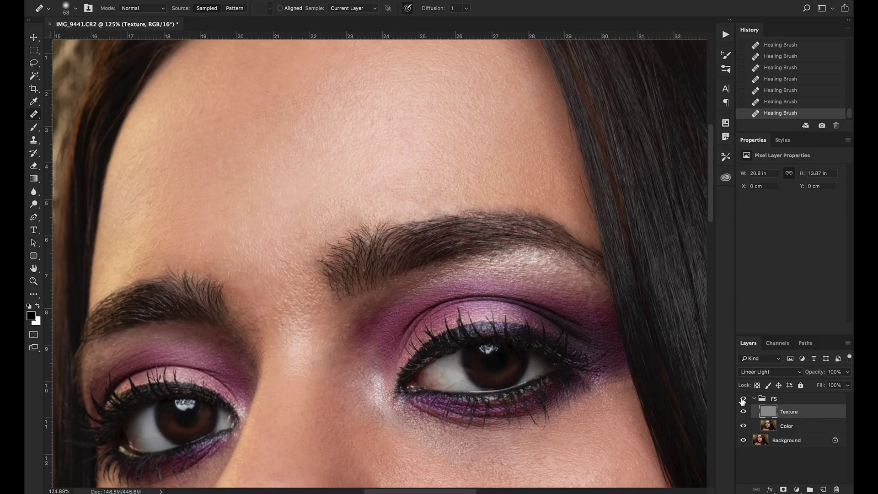
click(742, 400)
click(743, 400)
Compare the retouched cheek beside the nose and mouth with the original by toggling the FS group's visibility.
drag(574, 363, 463, 108)
scroll(476, 302, down, 6)
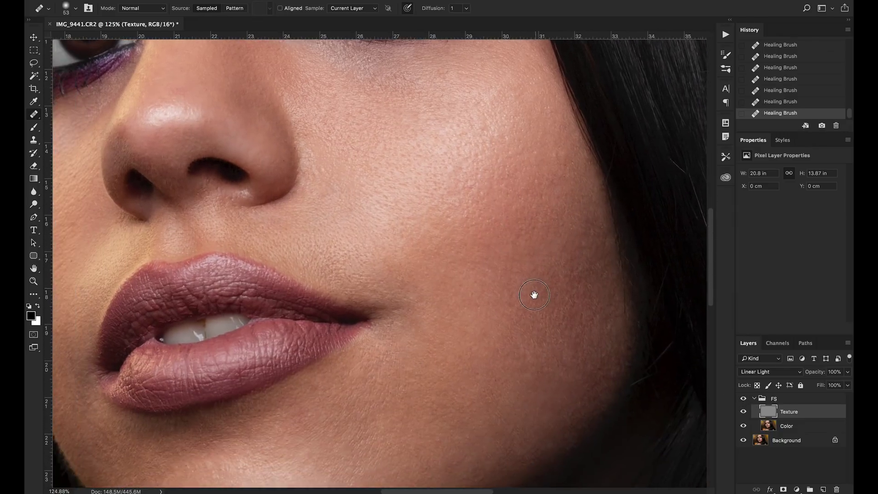
click(744, 400)
click(744, 400)
click(744, 400)
click(743, 400)
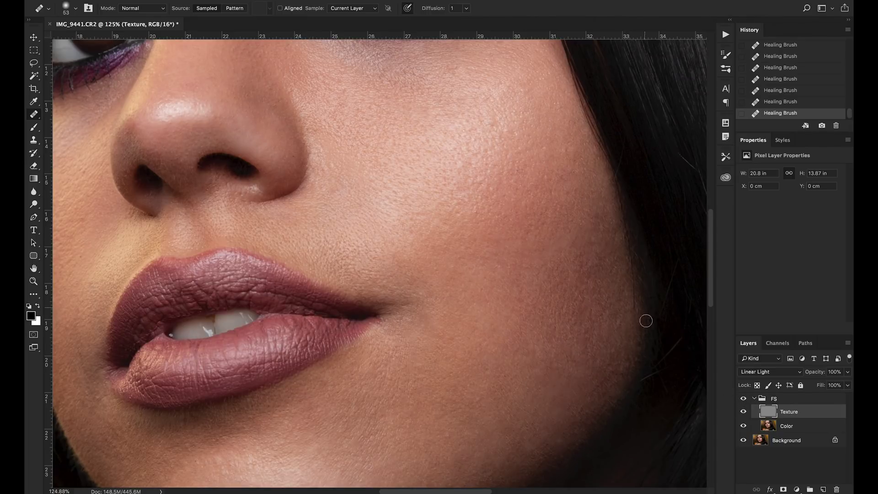
Check the lower cheek and jawline before and after retouching by toggling the FS group's visibility.
scroll(645, 307, down, 3)
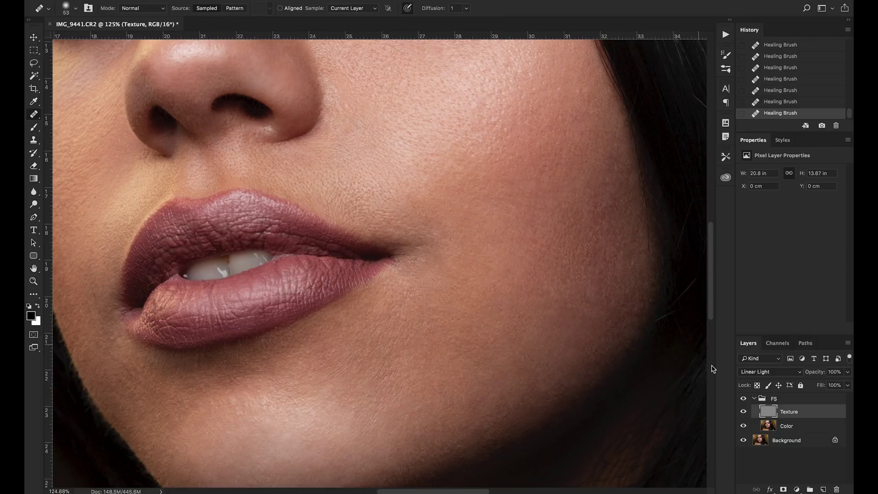
click(642, 305)
click(570, 339)
click(744, 399)
click(743, 399)
click(745, 400)
click(745, 400)
click(744, 400)
click(744, 400)
Compare the retouched chin and the skin around the lips with the original by repeatedly hiding and showing the FS group.
scroll(439, 308, left, 5)
scroll(439, 308, down, 3)
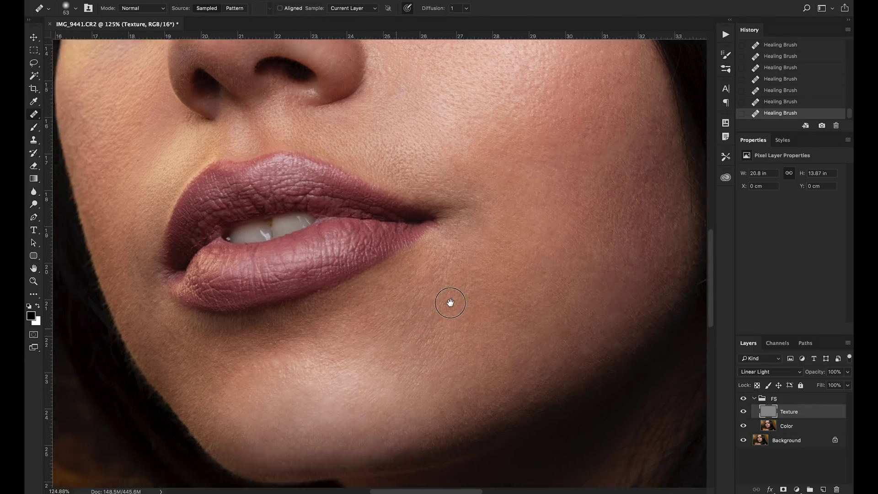
click(743, 399)
click(744, 399)
click(743, 399)
click(744, 400)
click(744, 399)
click(744, 399)
click(743, 399)
click(744, 399)
click(744, 399)
click(740, 399)
click(741, 399)
click(744, 398)
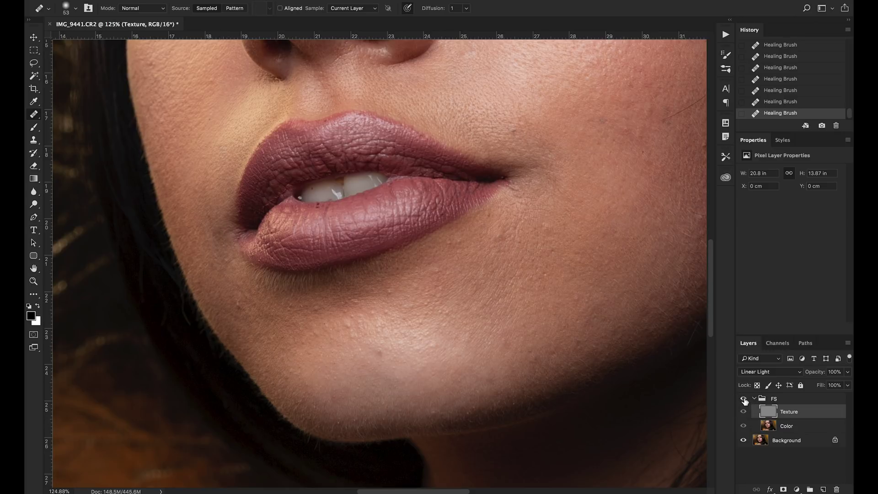
Compare the whole retouched portrait with the original by repeatedly toggling the FS group's visibility.
scroll(493, 291, down, 5)
scroll(493, 290, down, 2)
scroll(378, 239, up, 2)
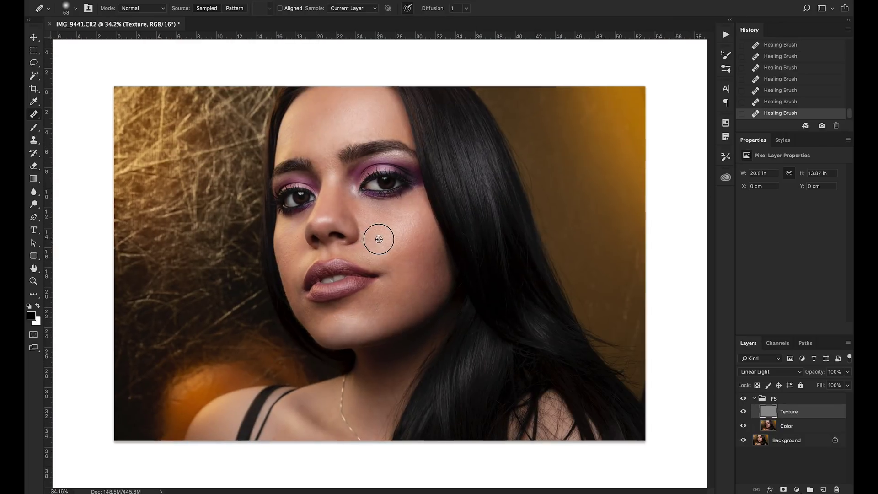
click(743, 399)
click(743, 400)
click(744, 399)
click(744, 399)
click(744, 399)
click(744, 400)
click(743, 400)
click(743, 400)
Sample clean skin from the upper nose bridge and heal the area between the eyebrows on the Texture layer.
scroll(337, 251, up, 3)
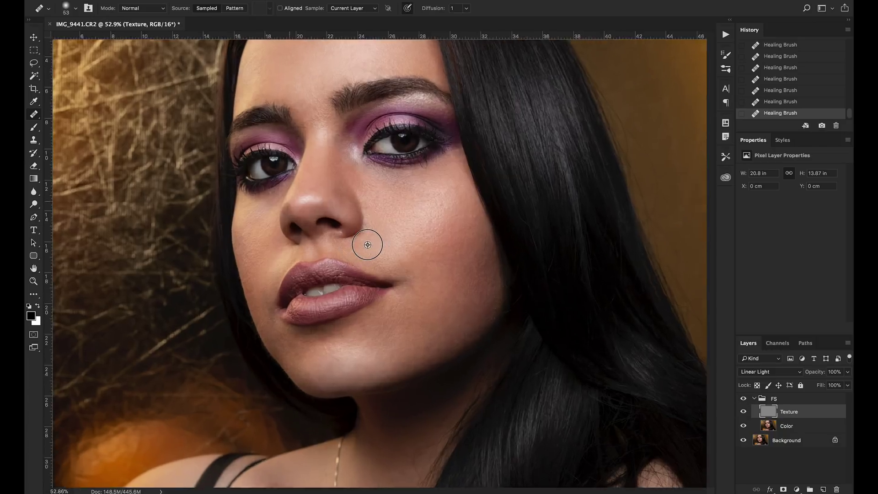
drag(540, 288, 541, 314)
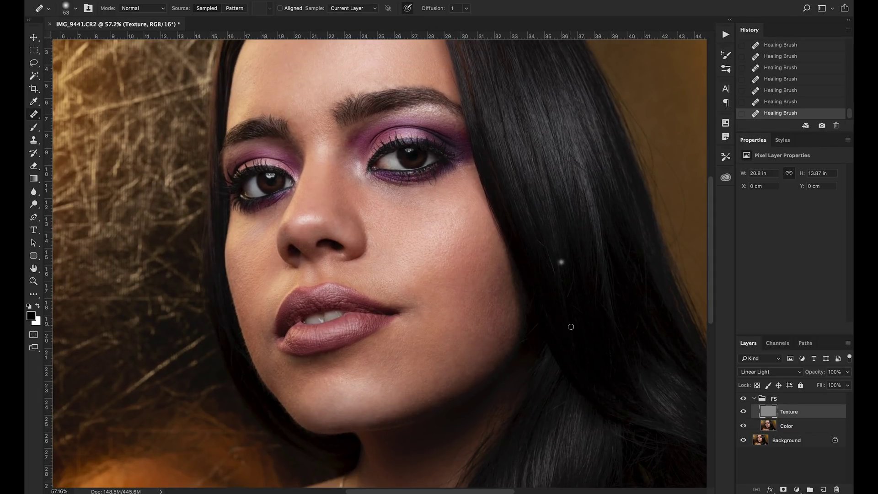
scroll(343, 111, up, 6)
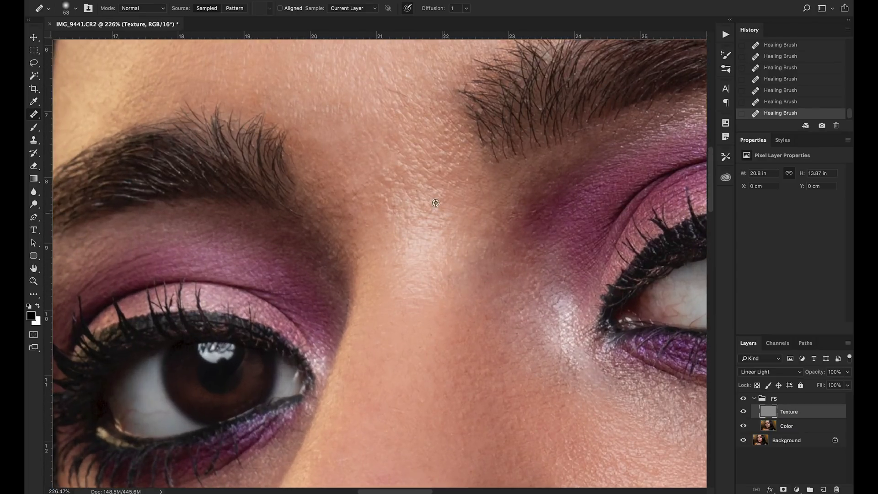
alt+click(410, 239)
drag(392, 183, 381, 181)
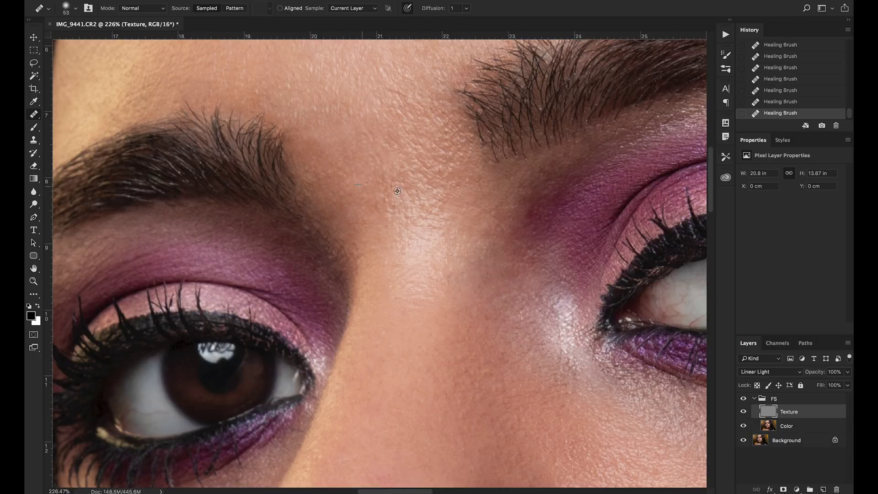
Review the final before and after of the full face by hiding and showing the FS group several times.
key(super+0)
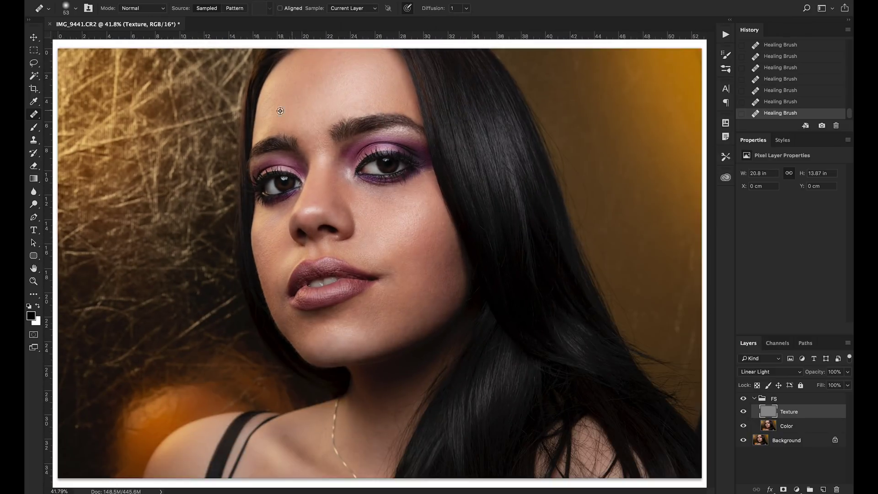
scroll(281, 112, up, 2)
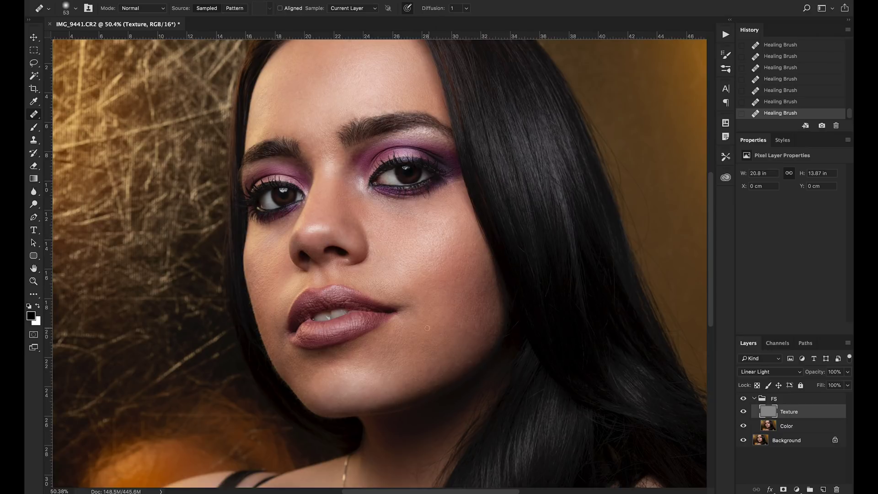
click(743, 399)
click(743, 400)
click(743, 398)
click(743, 399)
click(743, 400)
click(744, 399)
click(744, 399)
click(745, 399)
scroll(457, 287, up, 5)
scroll(457, 292, down, 3)
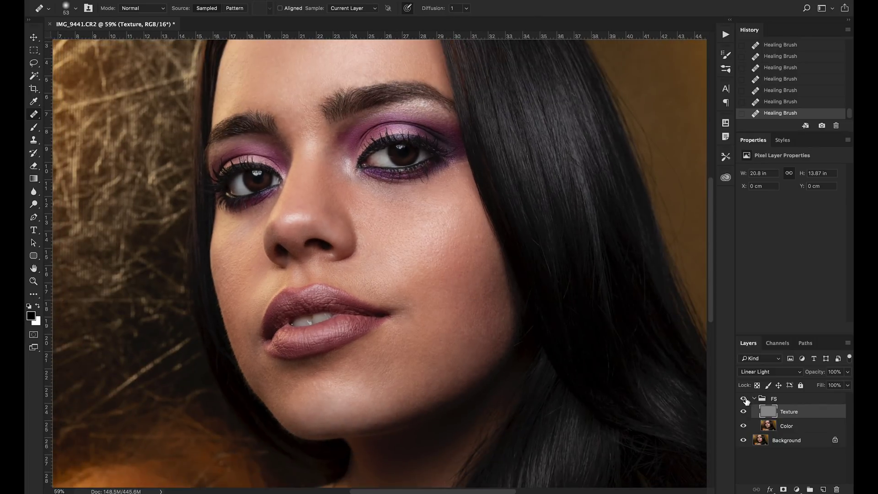
scroll(483, 309, down, 3)
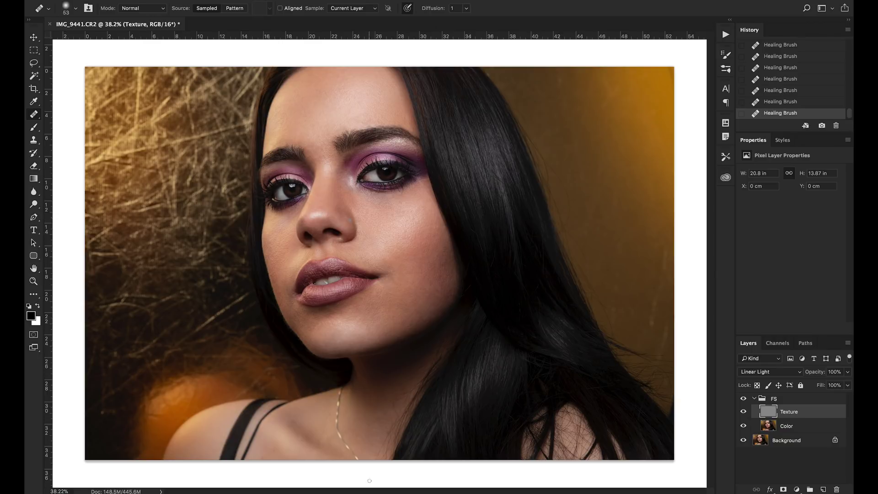
click(485, 218)
click(473, 221)
click(474, 217)
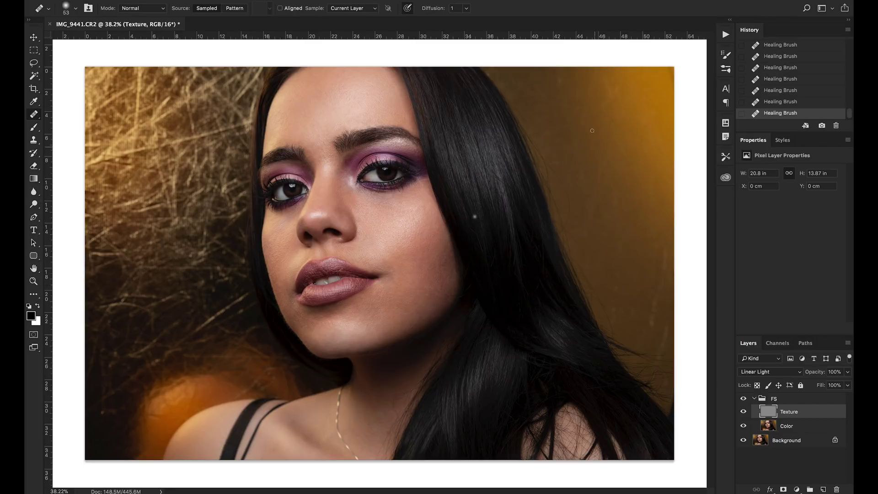